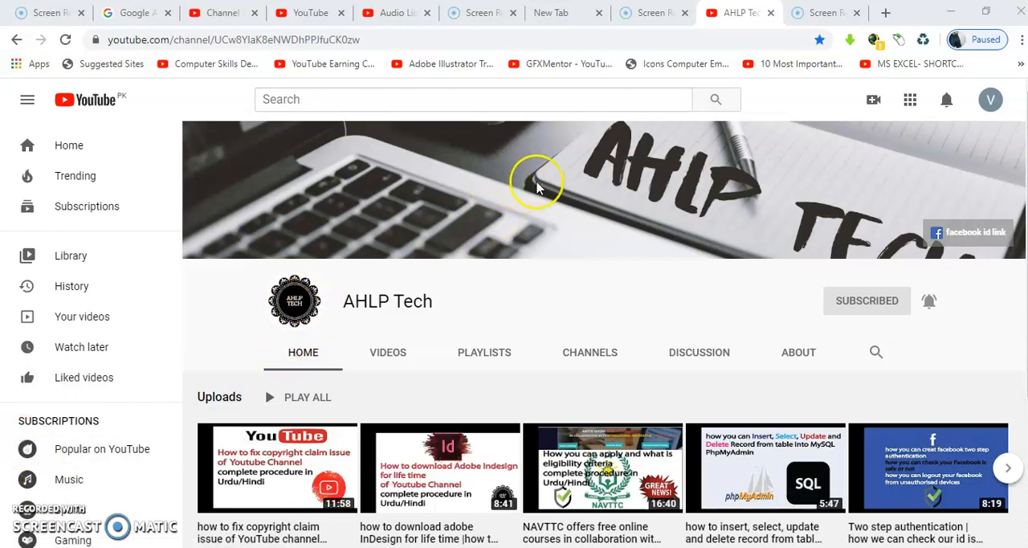
- Play the channel's video about fixing copyright claims at lower volume, and switch to the YouTube Studio channel videos page
{"action": "left_click", "coordinate": [310, 449]}
{"action": "key", "text": "XF86AudioLowerVolume"}
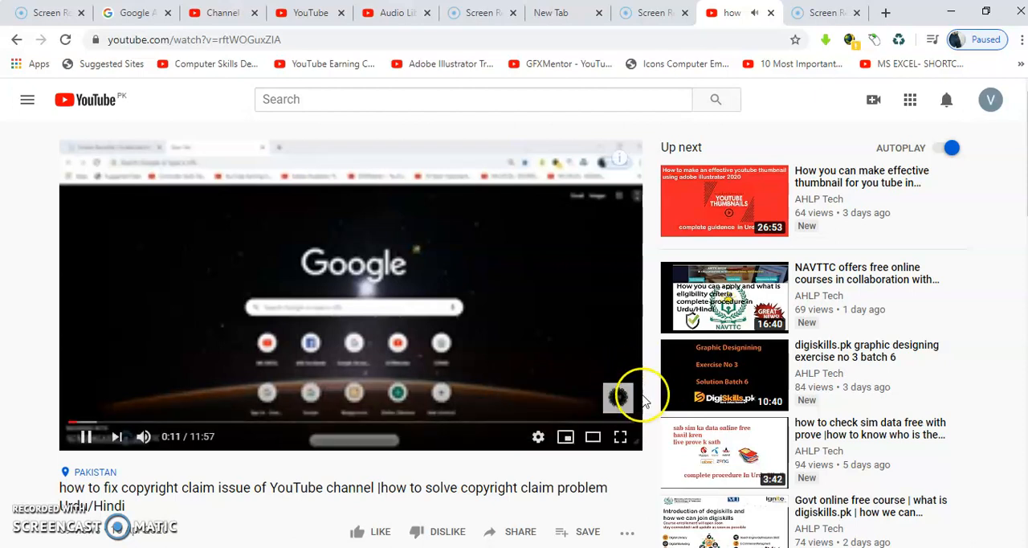
{"action": "left_click", "coordinate": [394, 22]}
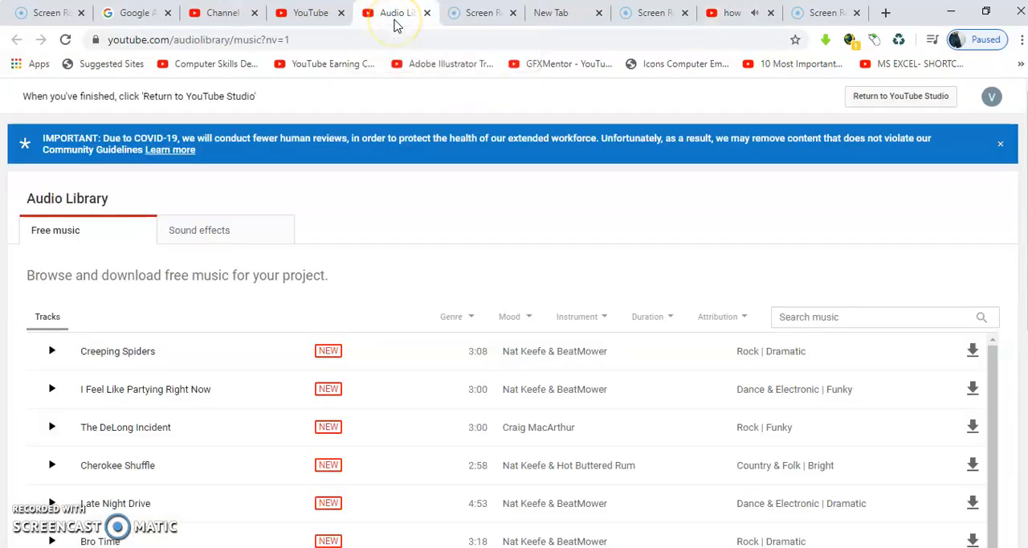
{"action": "left_click", "coordinate": [320, 19]}
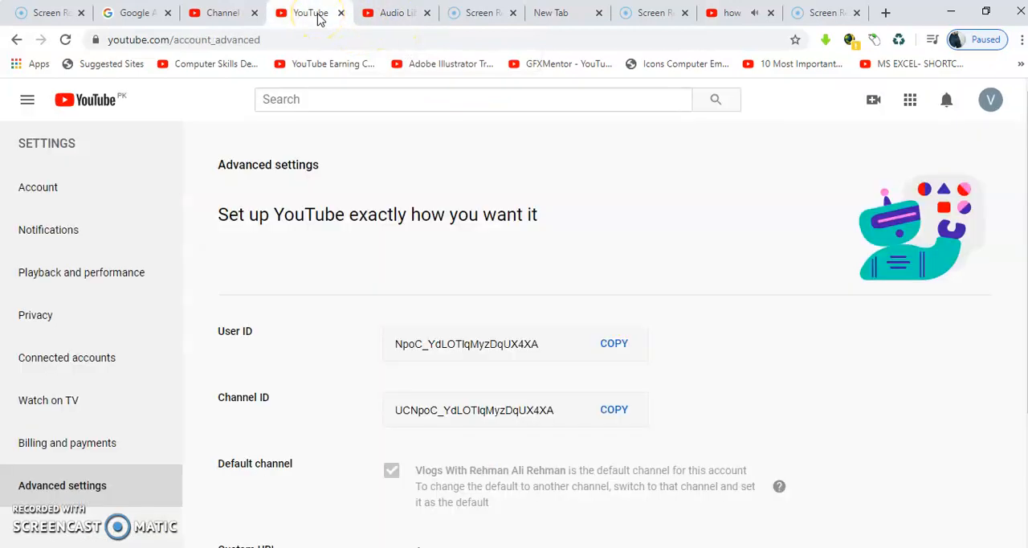
{"action": "left_click", "coordinate": [231, 18]}
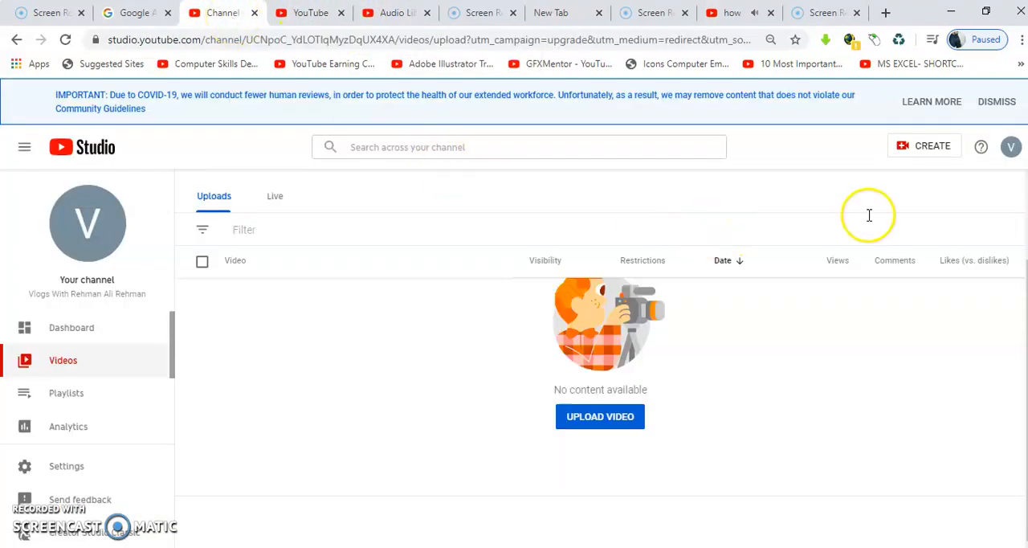
{"action": "left_click", "coordinate": [916, 150]}
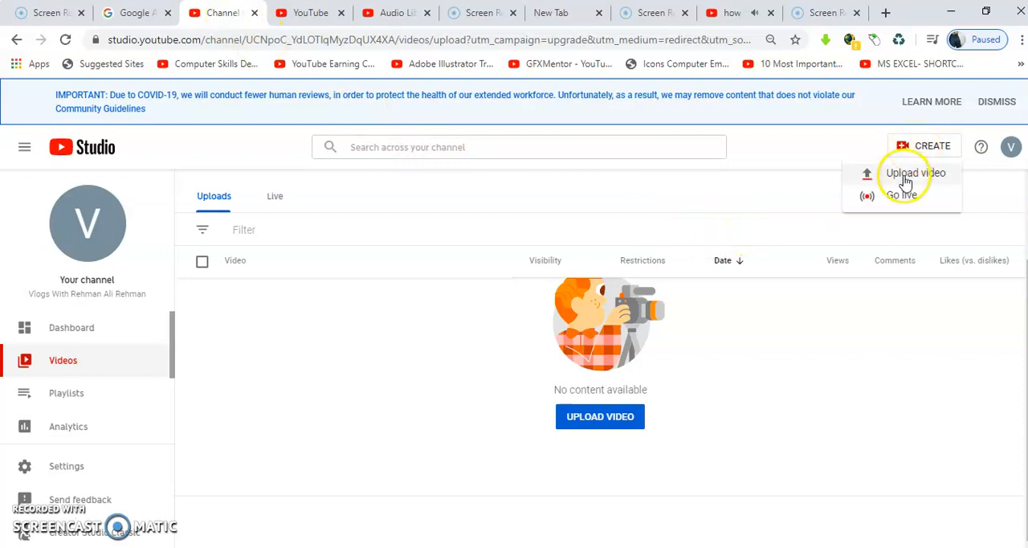
{"action": "left_click", "coordinate": [902, 183]}
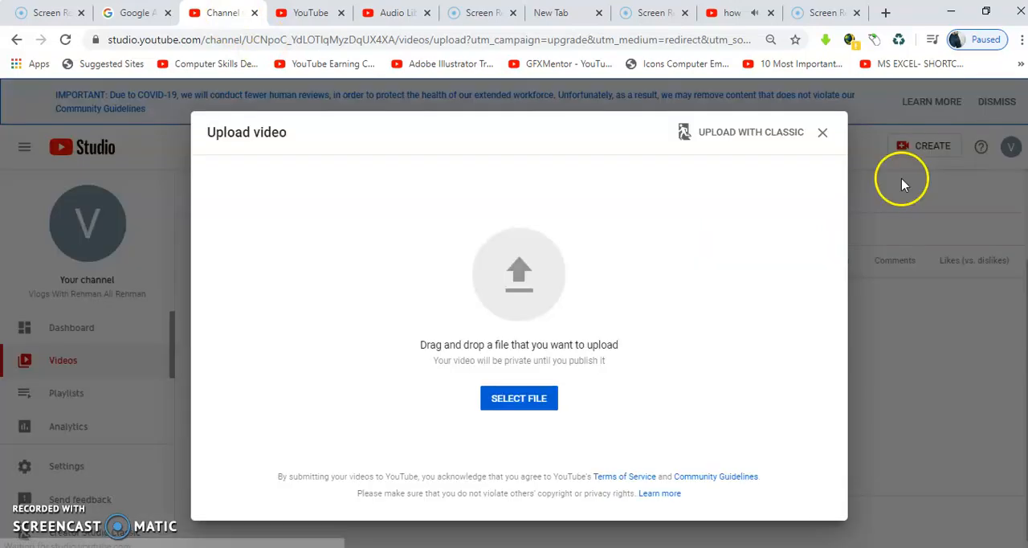
{"action": "left_click", "coordinate": [821, 133]}
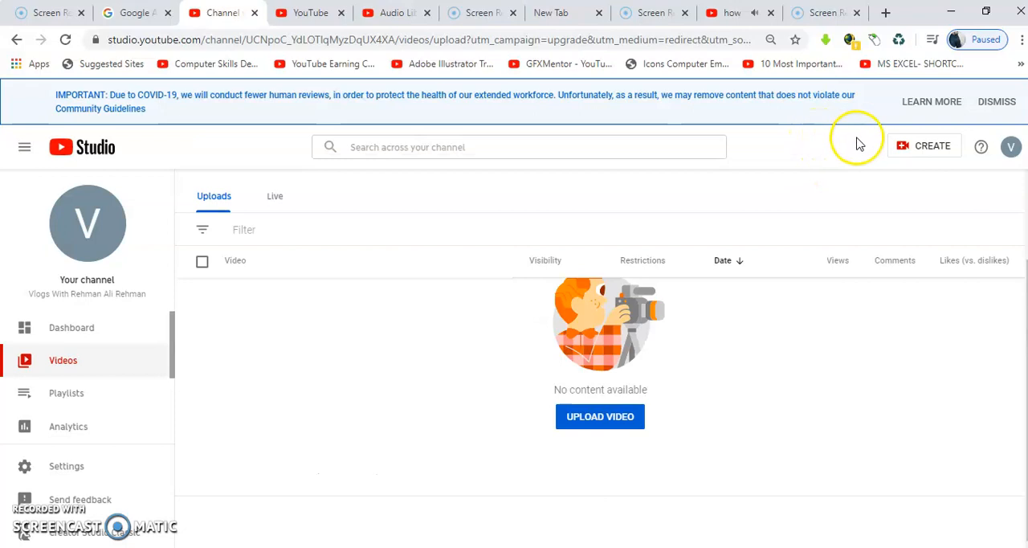
- Start a new video upload and select the video file "id 2" from the Desktop
{"action": "left_click", "coordinate": [907, 147]}
{"action": "left_click", "coordinate": [901, 178]}
{"action": "left_click", "coordinate": [543, 400]}
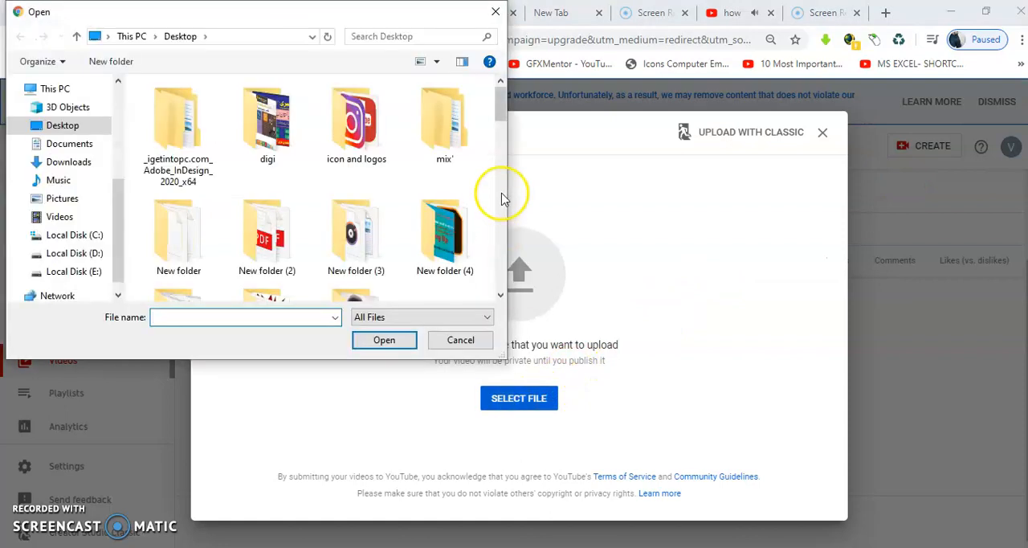
{"action": "left_click_drag", "start_coordinate": [500, 108], "coordinate": [500, 233]}
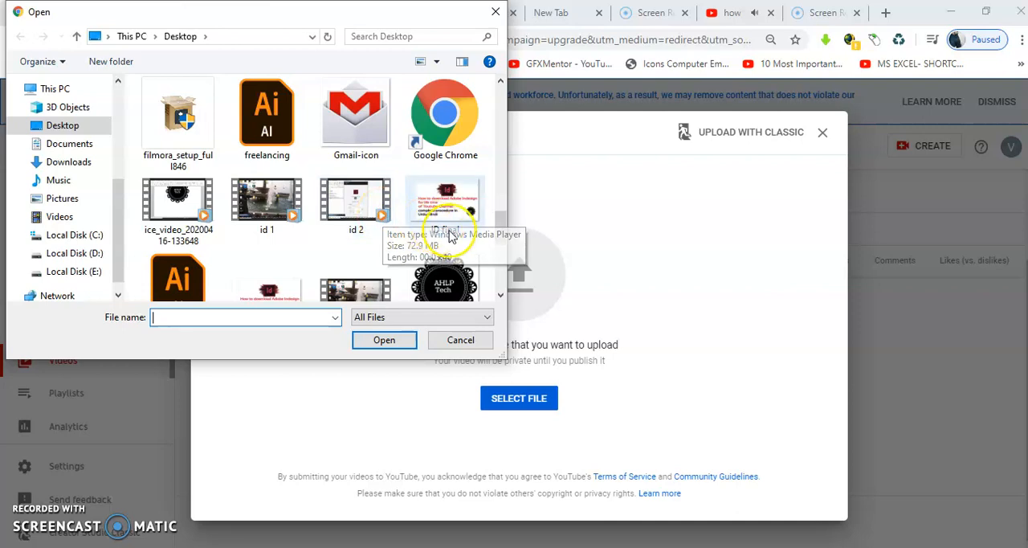
{"action": "mouse_move", "coordinate": [499, 222]}
{"action": "left_mouse_down"}
{"action": "mouse_move", "coordinate": [500, 277]}
{"action": "mouse_move", "coordinate": [500, 211]}
{"action": "left_mouse_up"}
{"action": "double_click", "coordinate": [353, 254]}
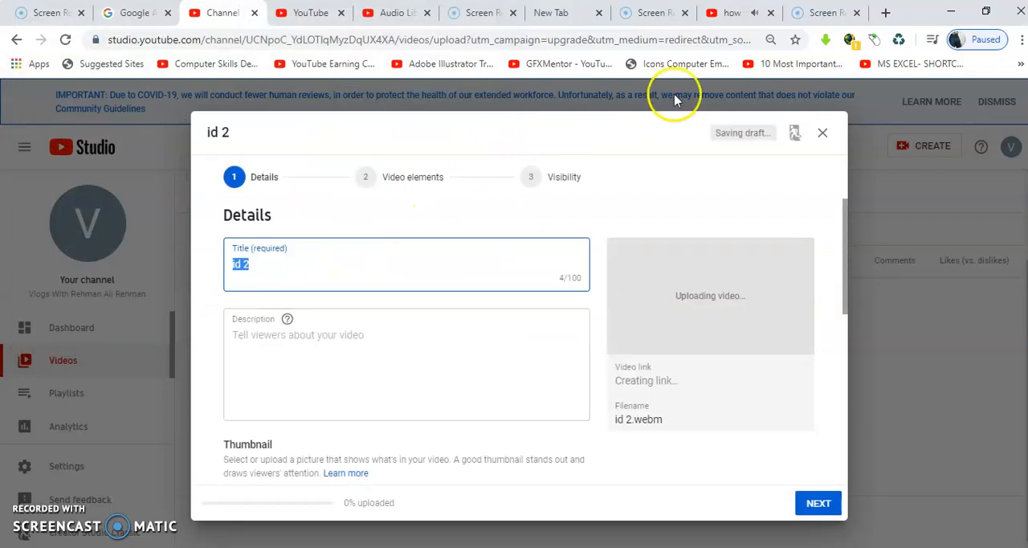
- Pause the copyright claim video playing in the other tab and return to the upload details of "id 2"
{"action": "left_click", "coordinate": [734, 17]}
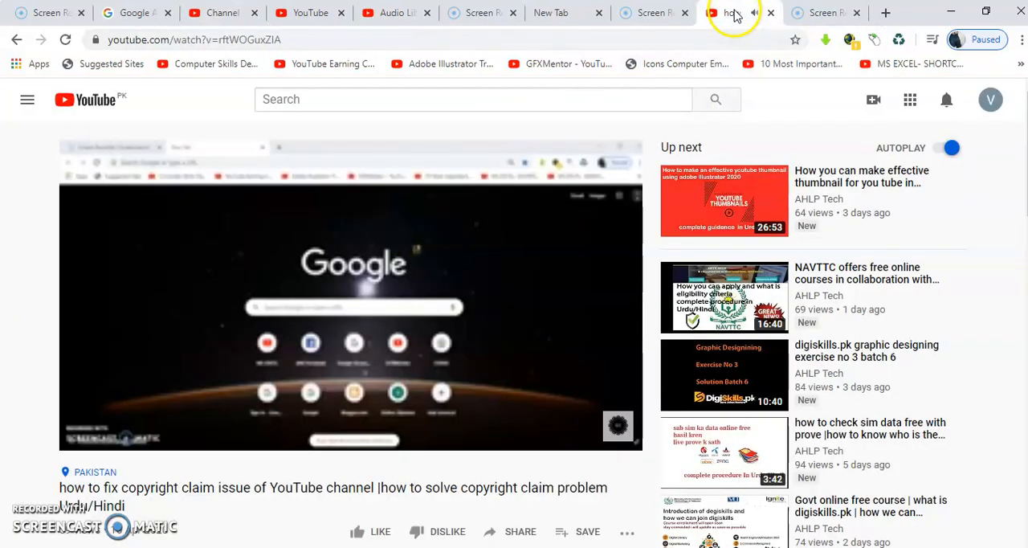
{"action": "left_click", "coordinate": [144, 438]}
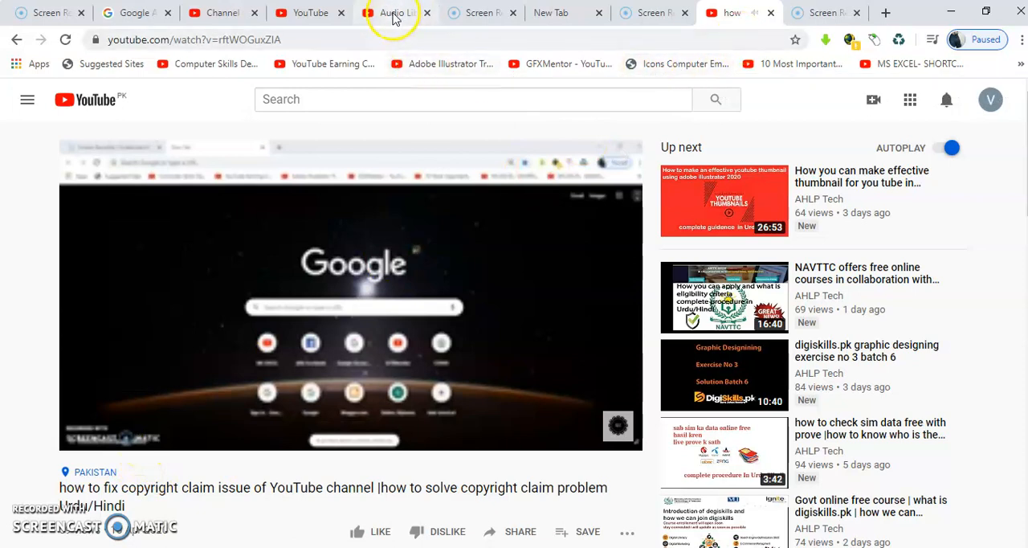
{"action": "left_click", "coordinate": [304, 16]}
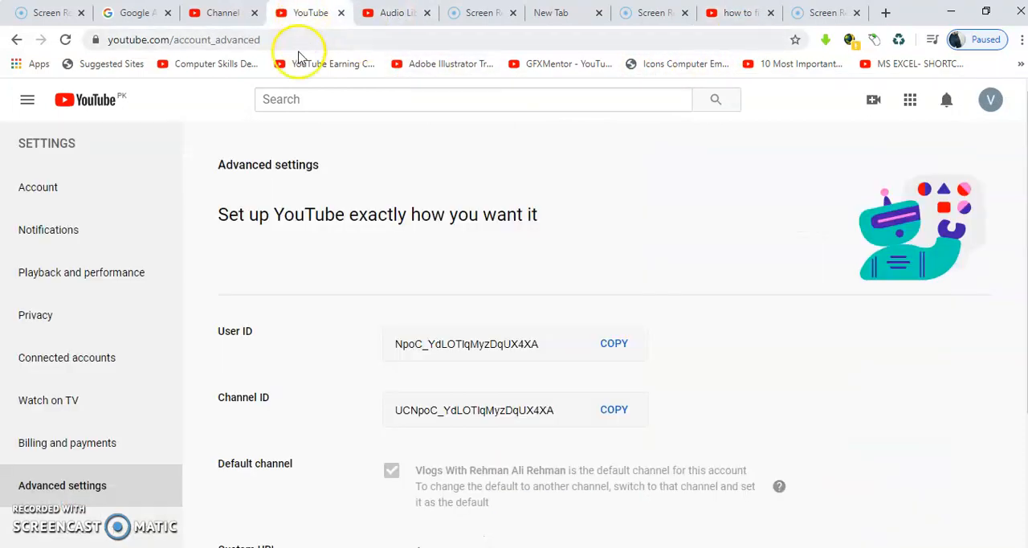
{"action": "left_click", "coordinate": [228, 24]}
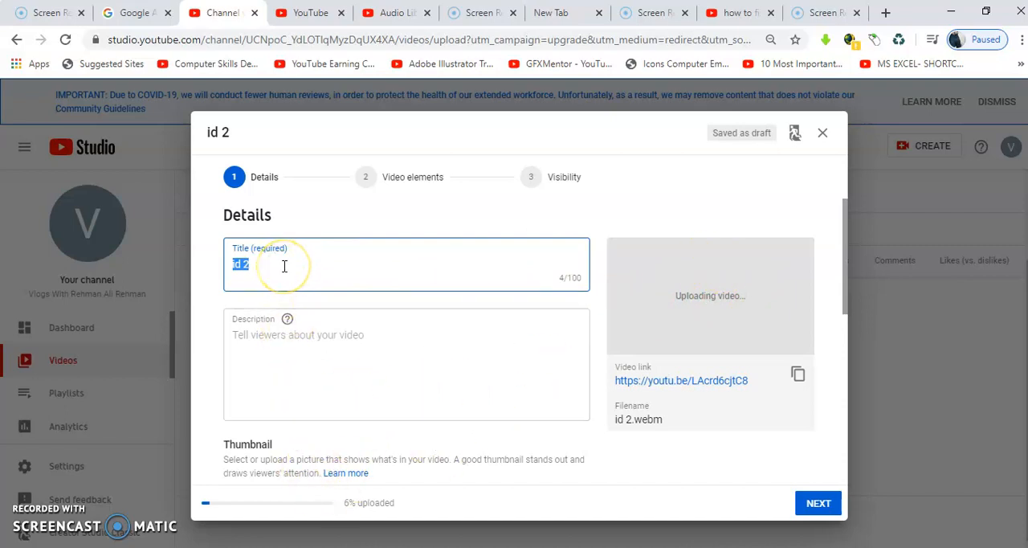
- Replace the video title with "how to install adobe illustrator for life time" and move on to the empty description
{"action": "key", "text": "BackSpace"}
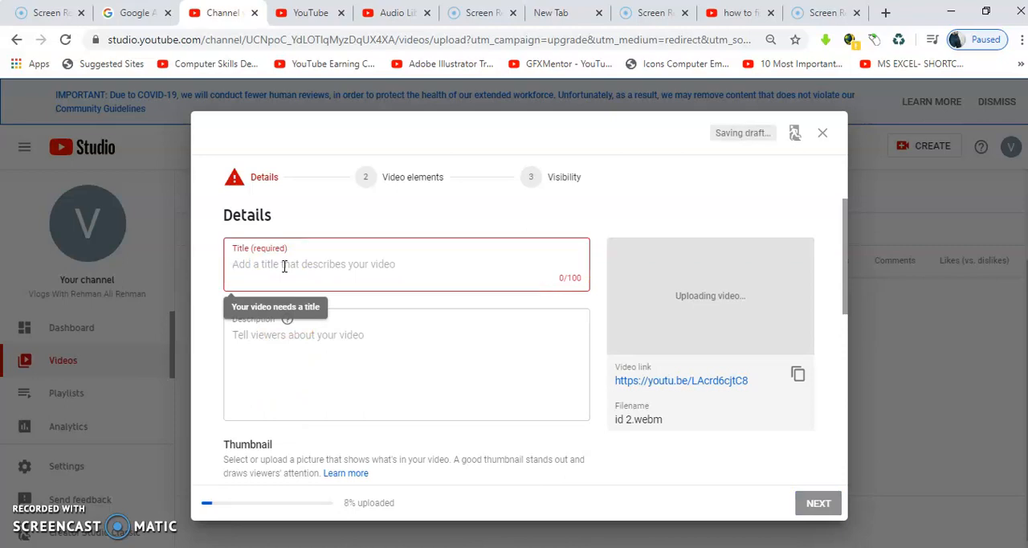
{"action": "type", "text": "how"}
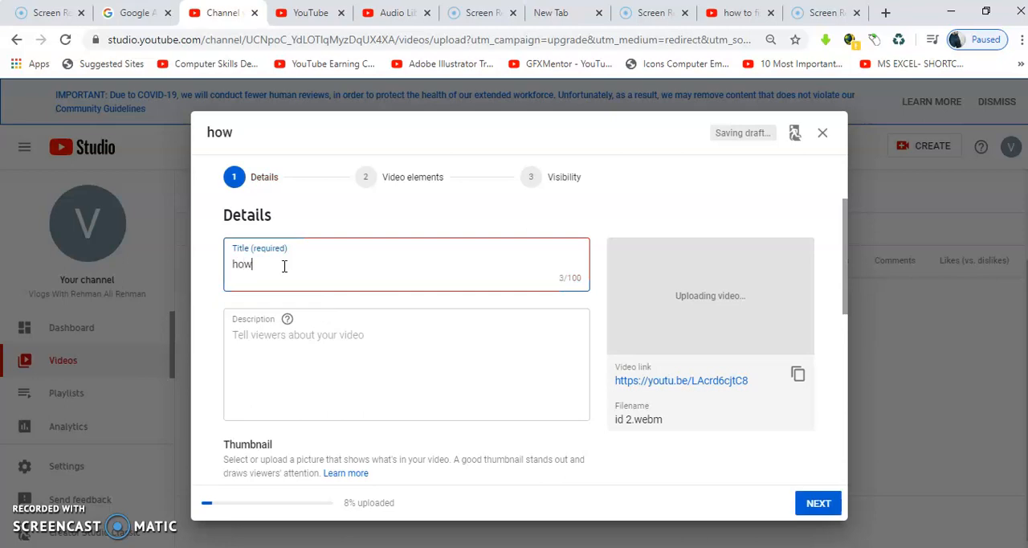
{"action": "type", "text": " to install i"}
{"action": "key", "text": "BackSpace"}
{"action": "type", "text": "adobe "}
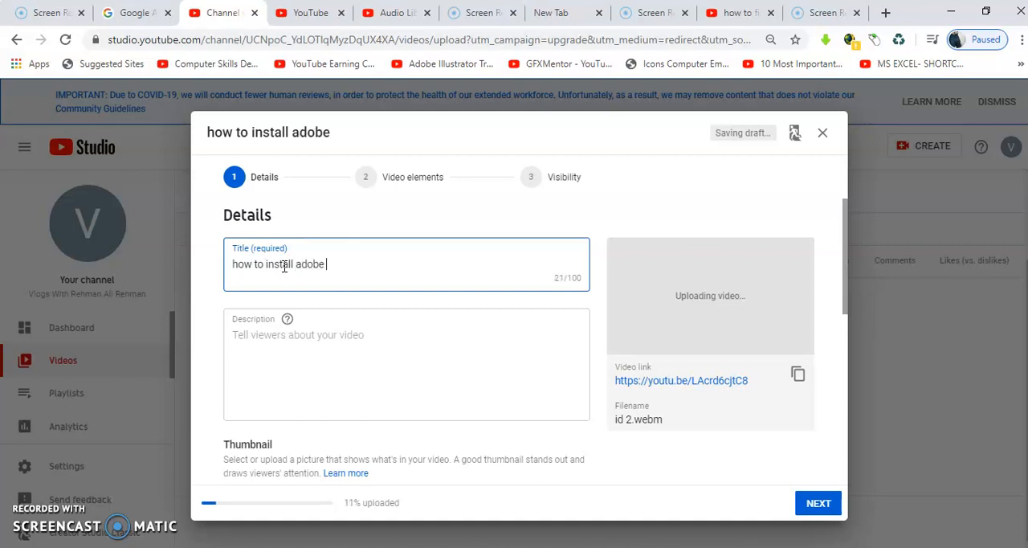
{"action": "type", "text": "illustrator for life time"}
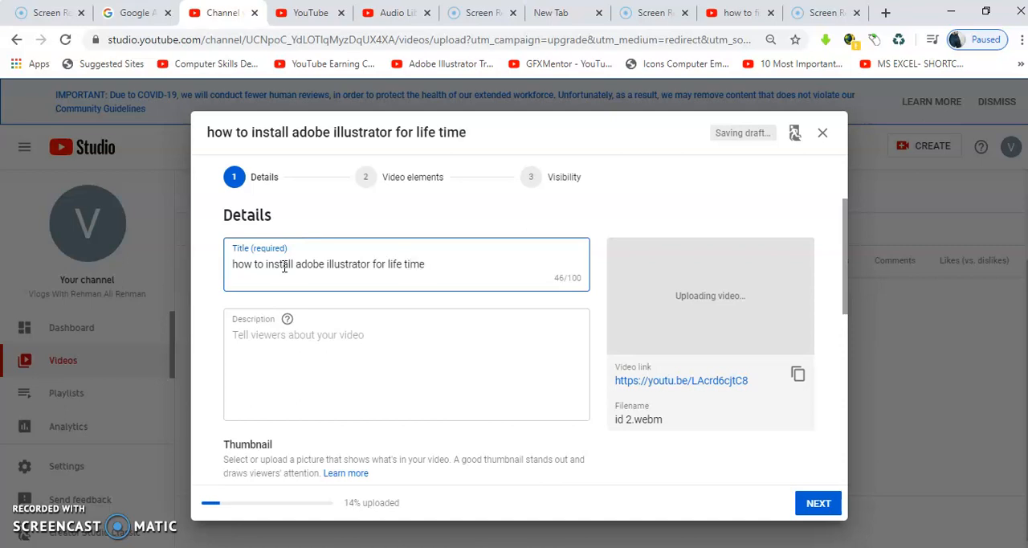
{"action": "left_click", "coordinate": [276, 340]}
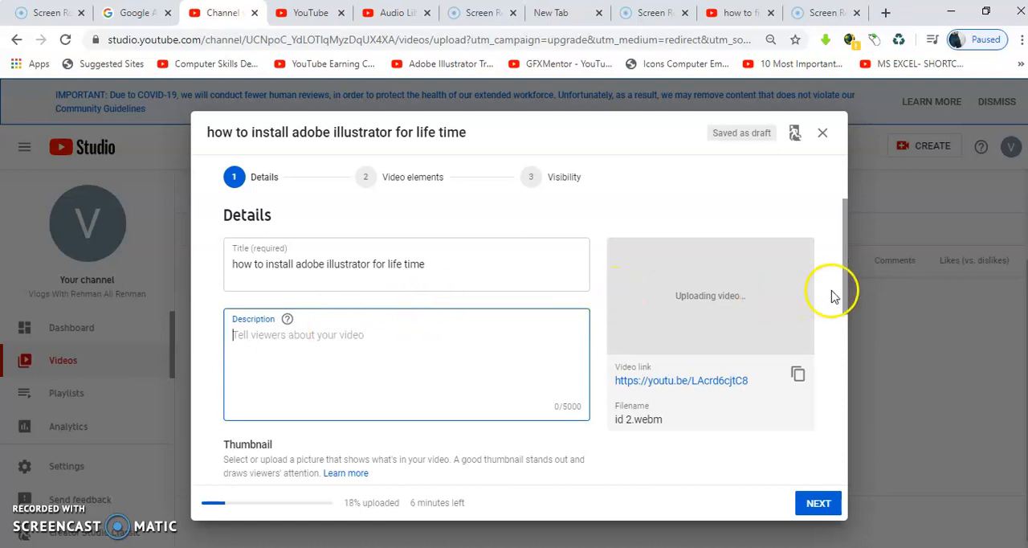
- Open the account verification required for custom thumbnails and choose to receive the verification code by text message
{"action": "left_click_drag", "start_coordinate": [844, 297], "coordinate": [844, 362]}
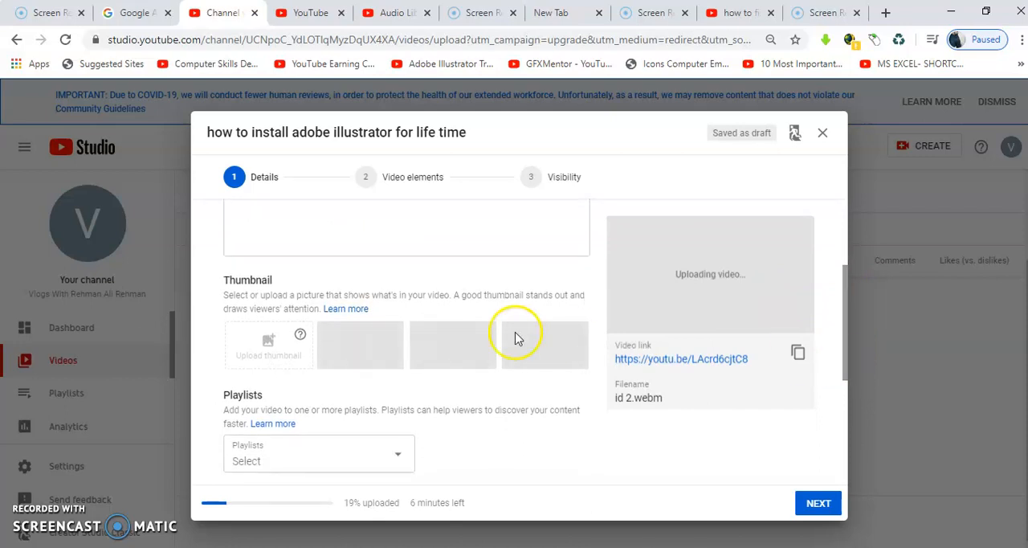
{"action": "left_click", "coordinate": [280, 350]}
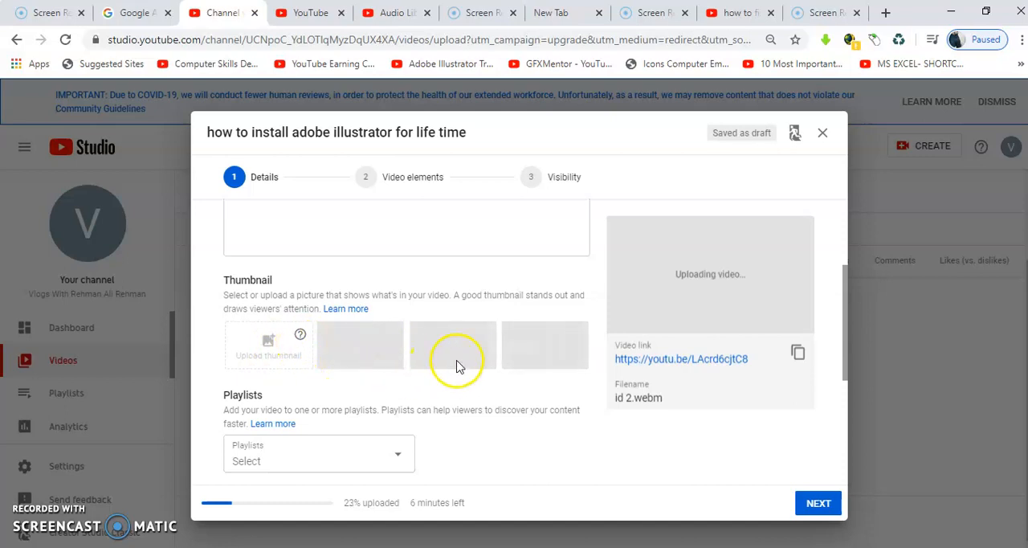
{"action": "mouse_move", "coordinate": [299, 340]}
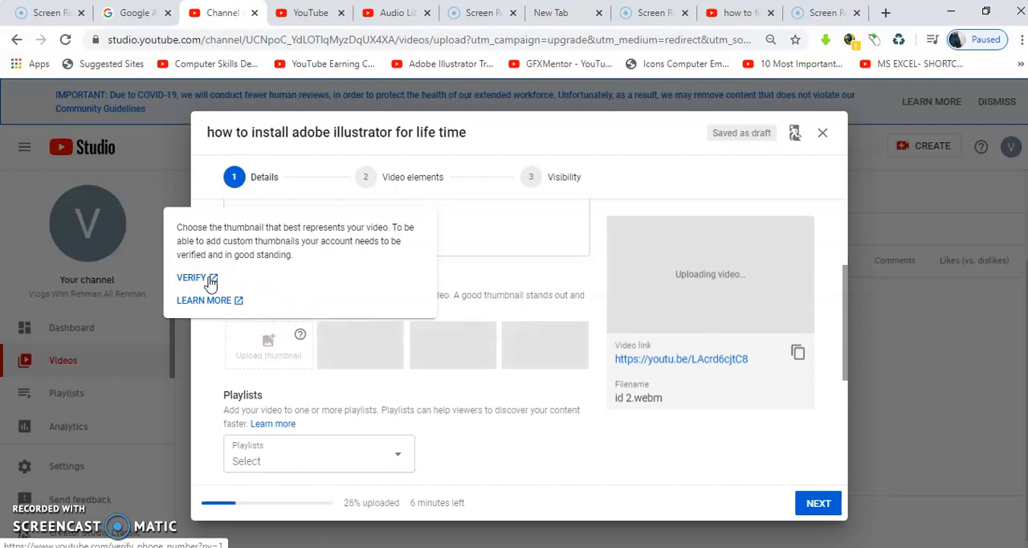
{"action": "left_click", "coordinate": [201, 282]}
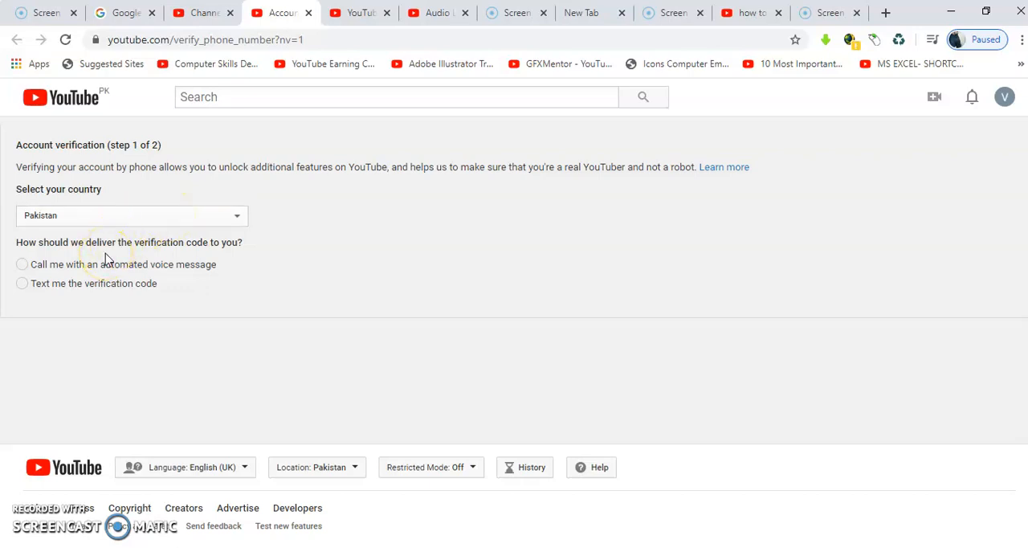
{"action": "left_click", "coordinate": [22, 285]}
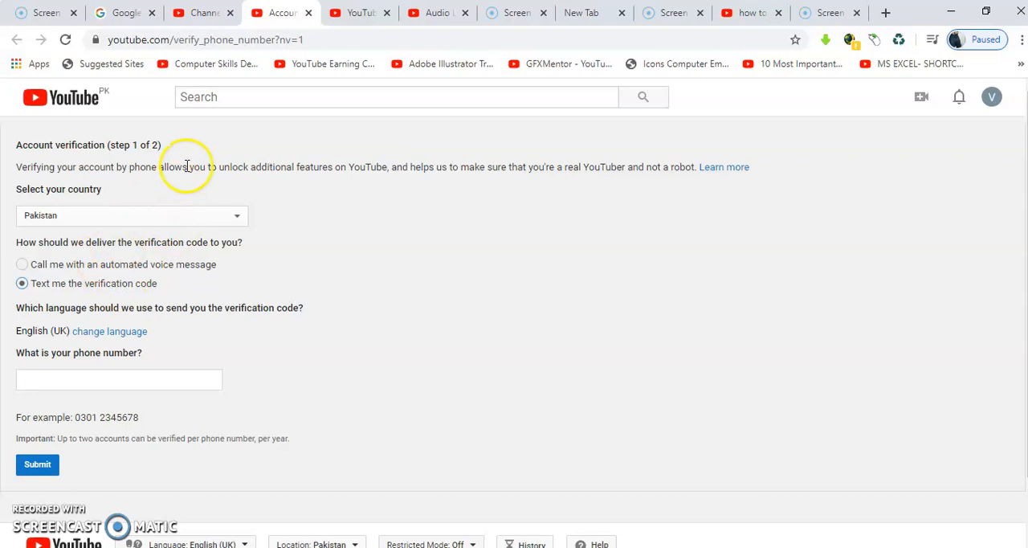
- Return to the video's upload details and open the playlist selection
{"action": "left_click", "coordinate": [199, 13]}
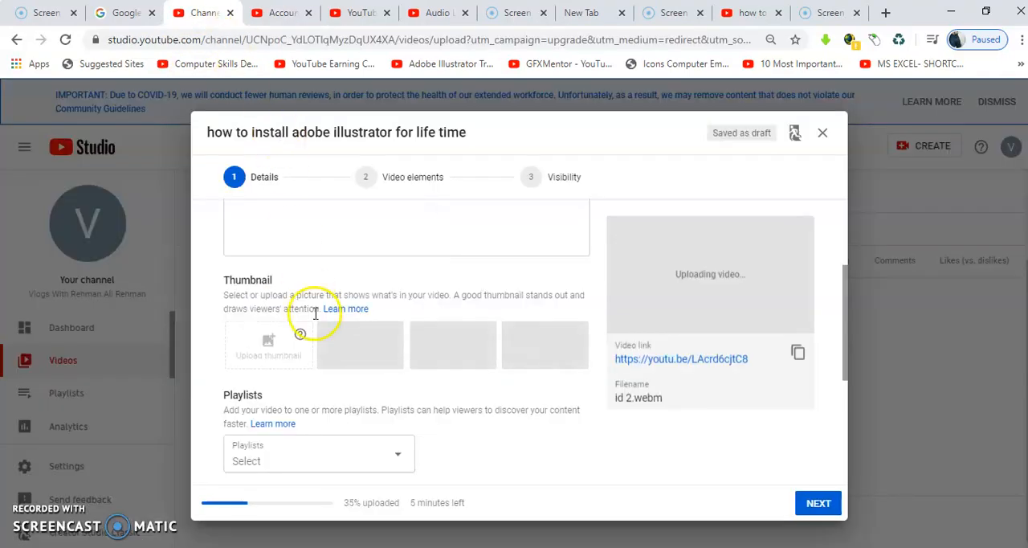
{"action": "left_click_drag", "start_coordinate": [849, 348], "coordinate": [844, 371]}
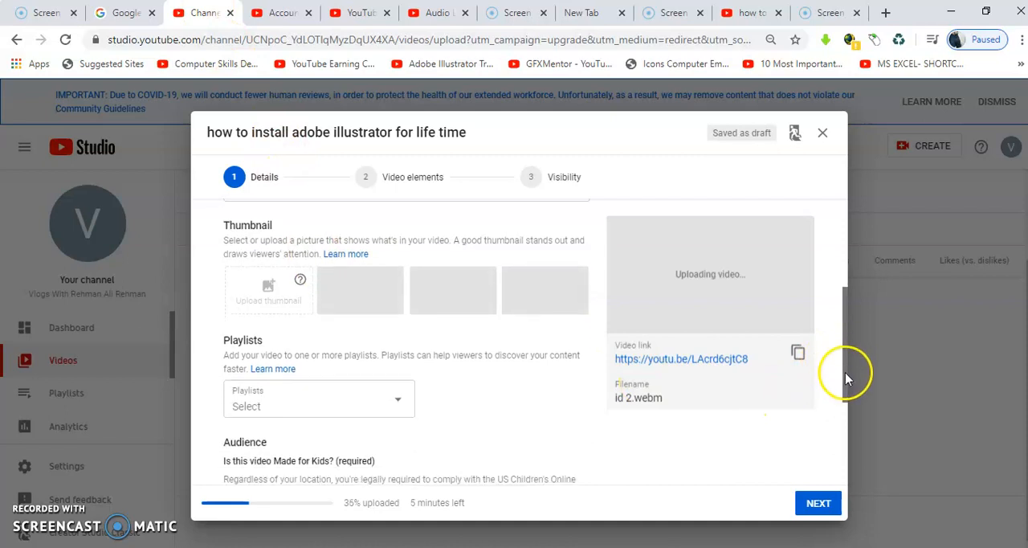
{"action": "left_click", "coordinate": [376, 392]}
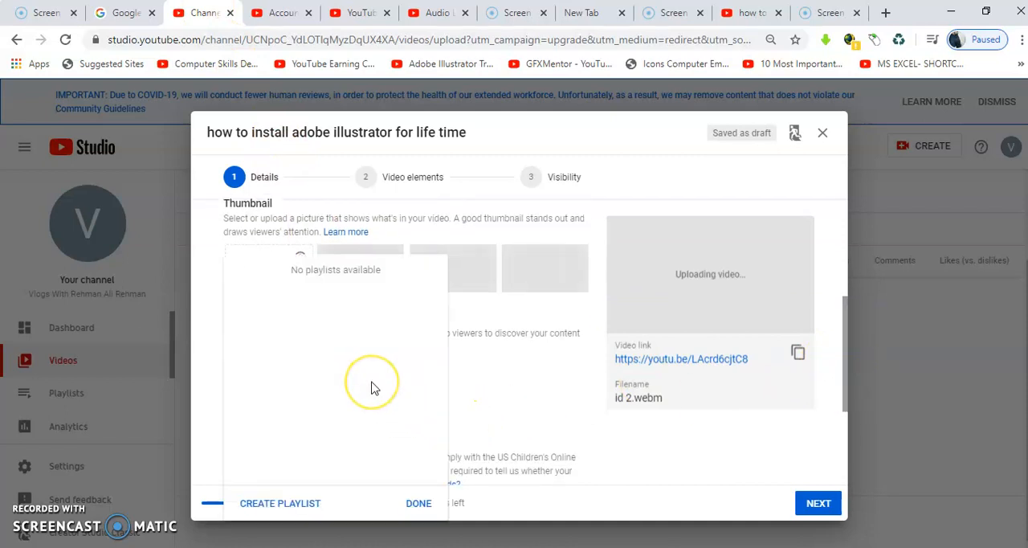
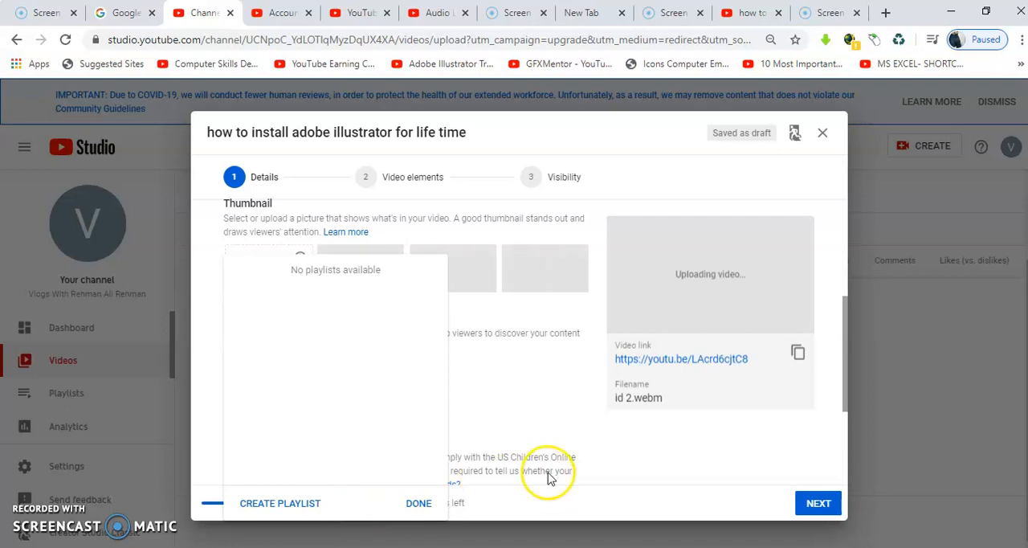
- Close the playlist selection without choosing one and mark the video as not Made for Kids
{"action": "left_click", "coordinate": [418, 503]}
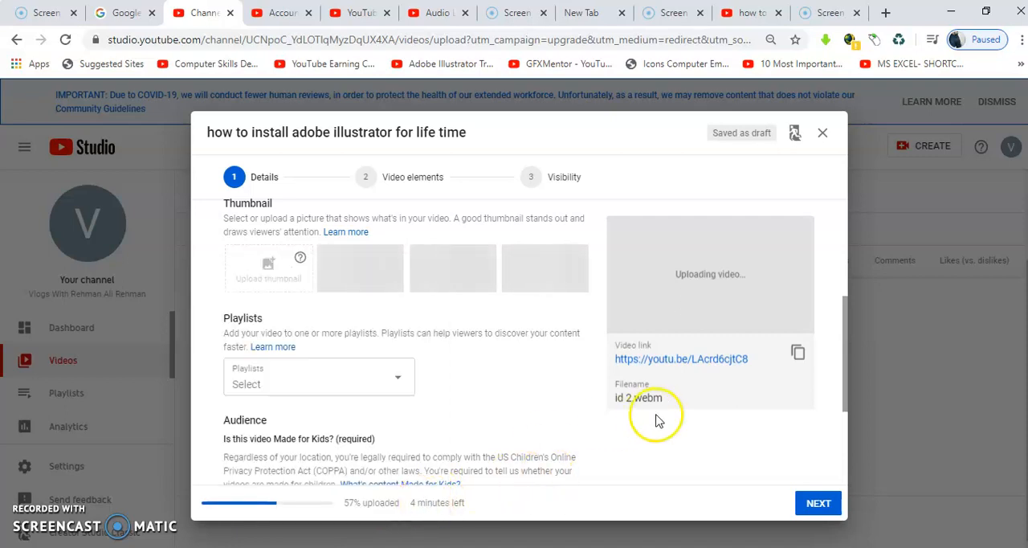
{"action": "left_click_drag", "start_coordinate": [846, 372], "coordinate": [843, 435]}
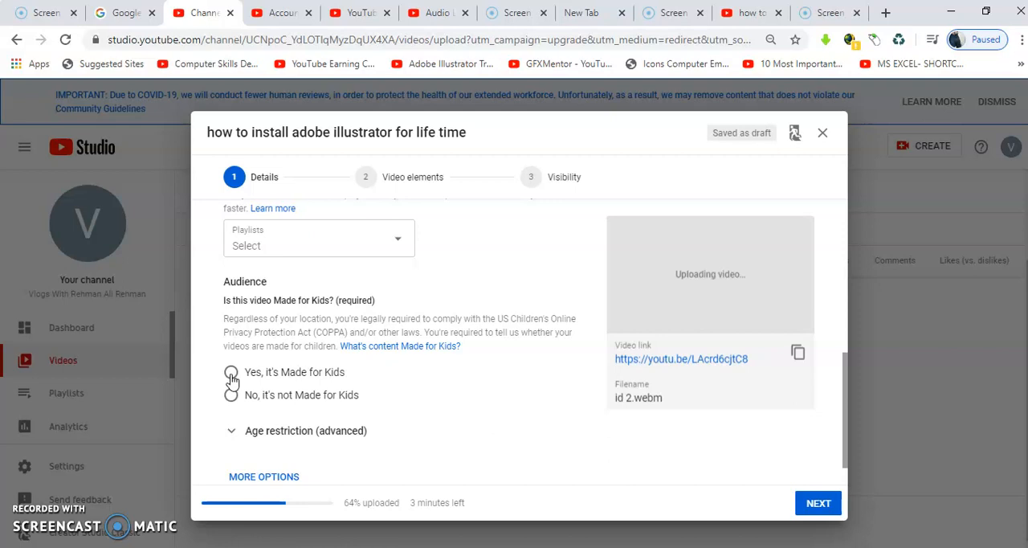
{"action": "left_click", "coordinate": [230, 395]}
{"action": "left_click", "coordinate": [231, 396]}
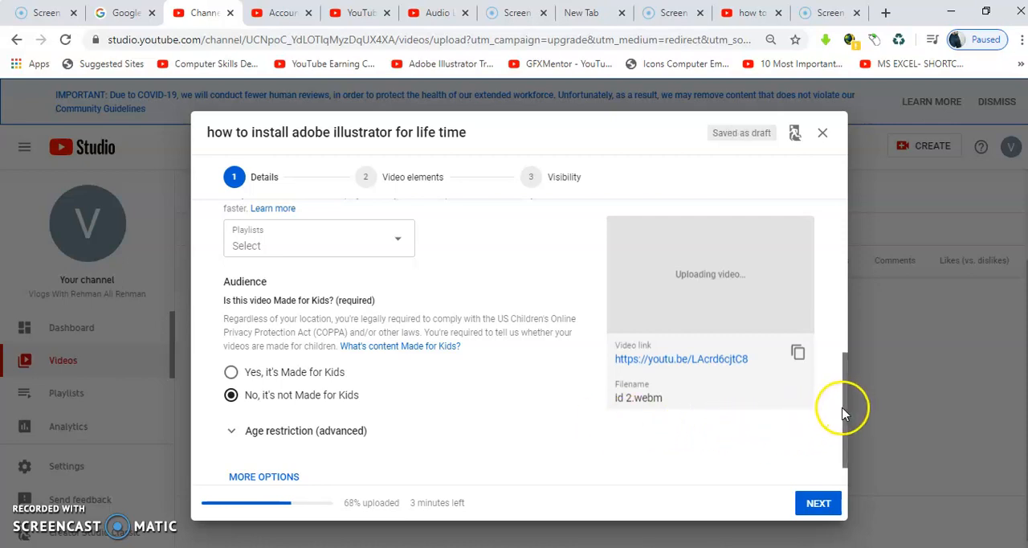
- Expand the additional video options and add the tag "adobe illustrator 2020"
{"action": "left_click_drag", "start_coordinate": [844, 413], "coordinate": [858, 436]}
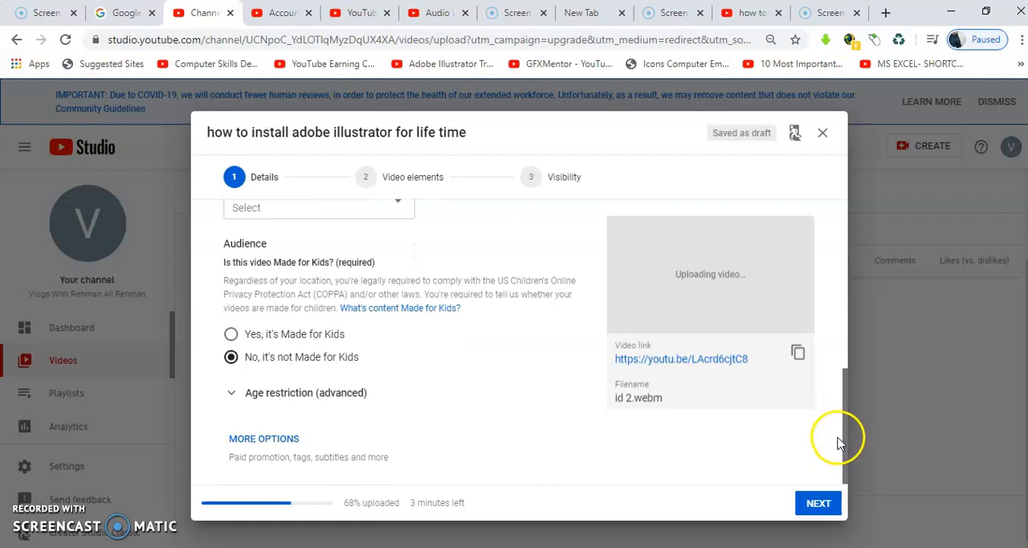
{"action": "left_click", "coordinate": [269, 438]}
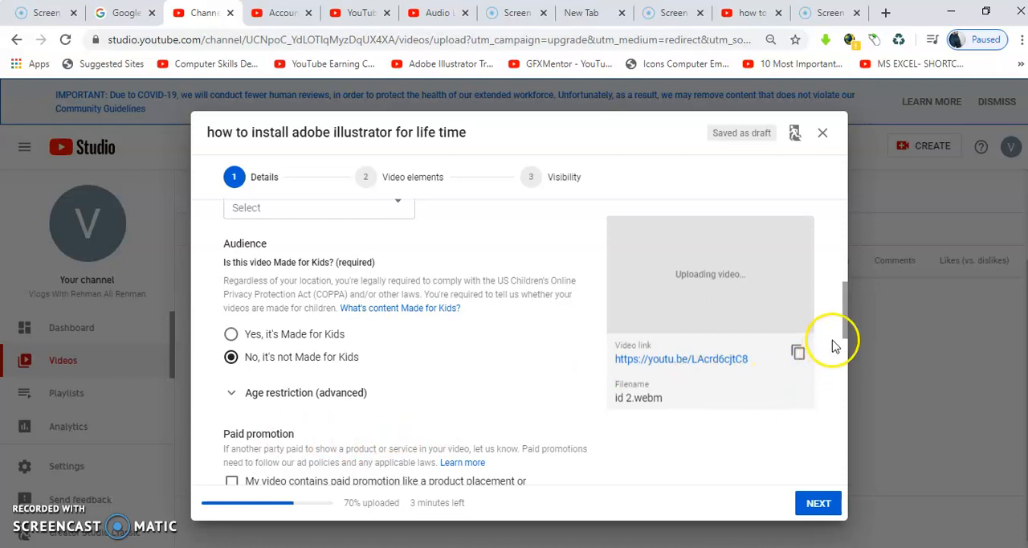
{"action": "left_click_drag", "start_coordinate": [844, 325], "coordinate": [842, 377]}
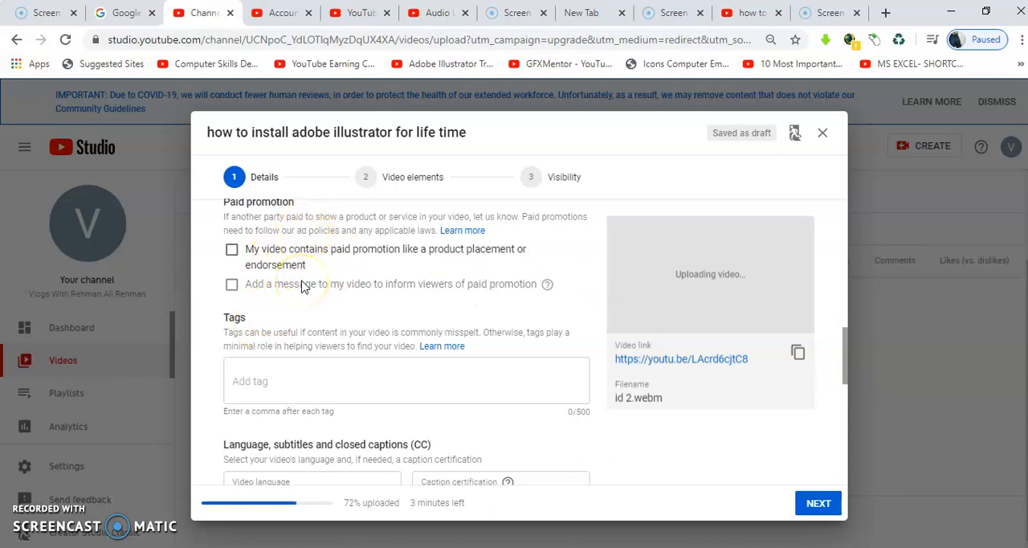
{"action": "left_click", "coordinate": [269, 373]}
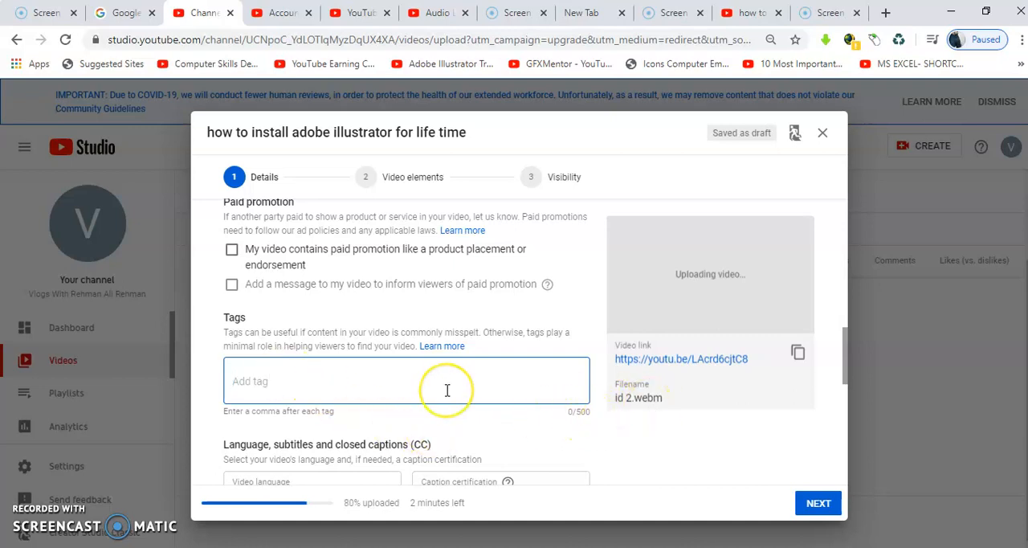
{"action": "type", "text": "adobe illustrator 2020"}
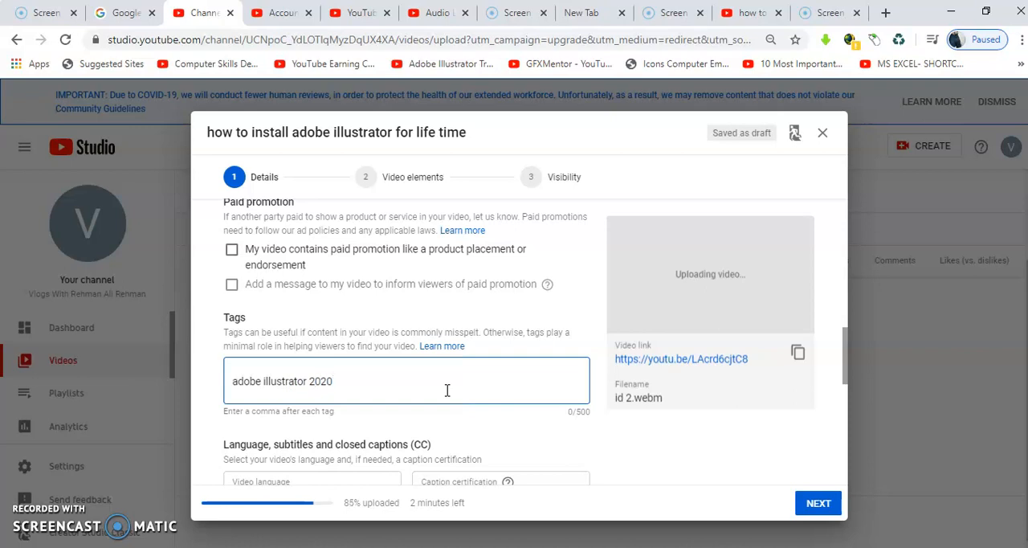
{"action": "key", "text": "comma"}
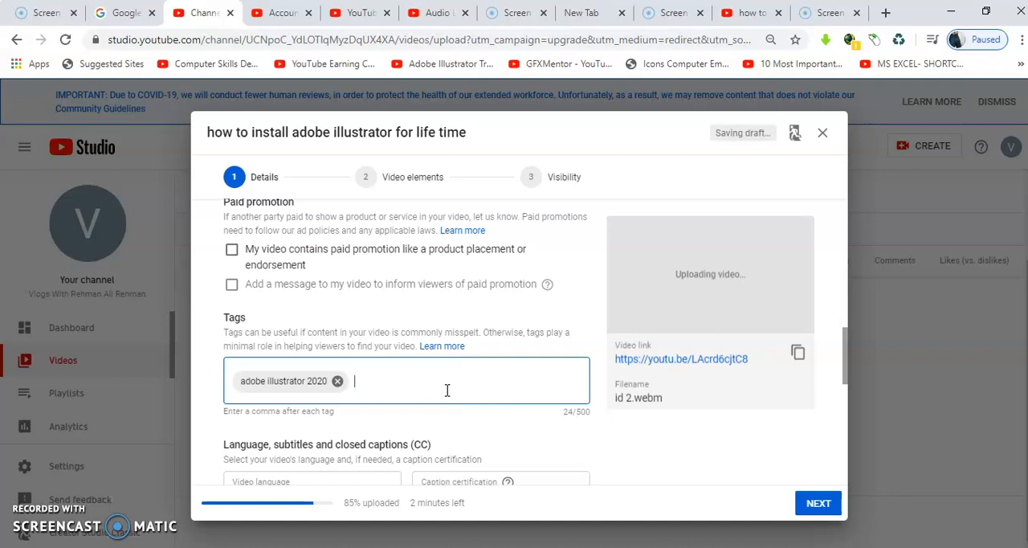
- Review the remaining details: video language, recording date and location, licence, category, and comment visibility and sorting options
{"action": "left_click_drag", "start_coordinate": [843, 370], "coordinate": [842, 401]}
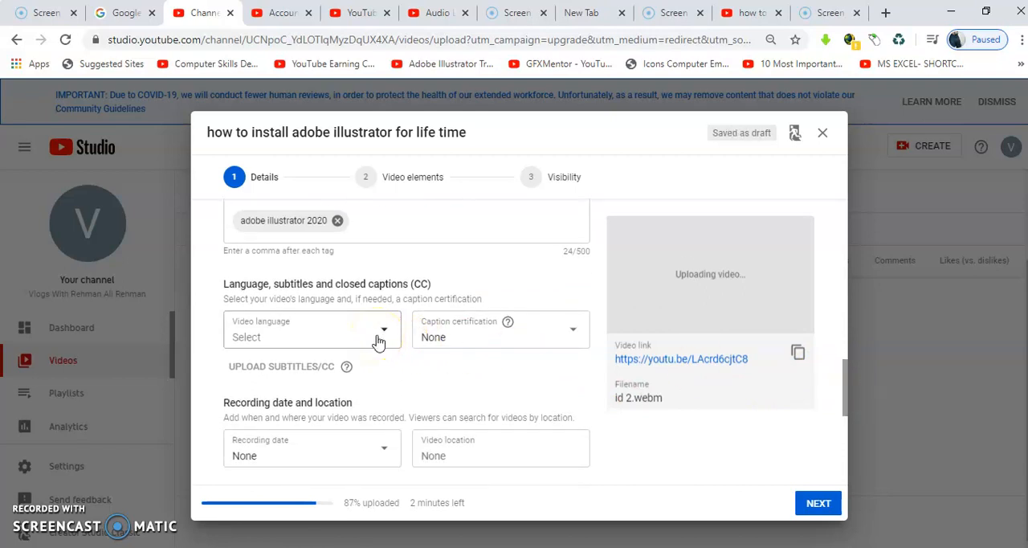
{"action": "left_click", "coordinate": [327, 338]}
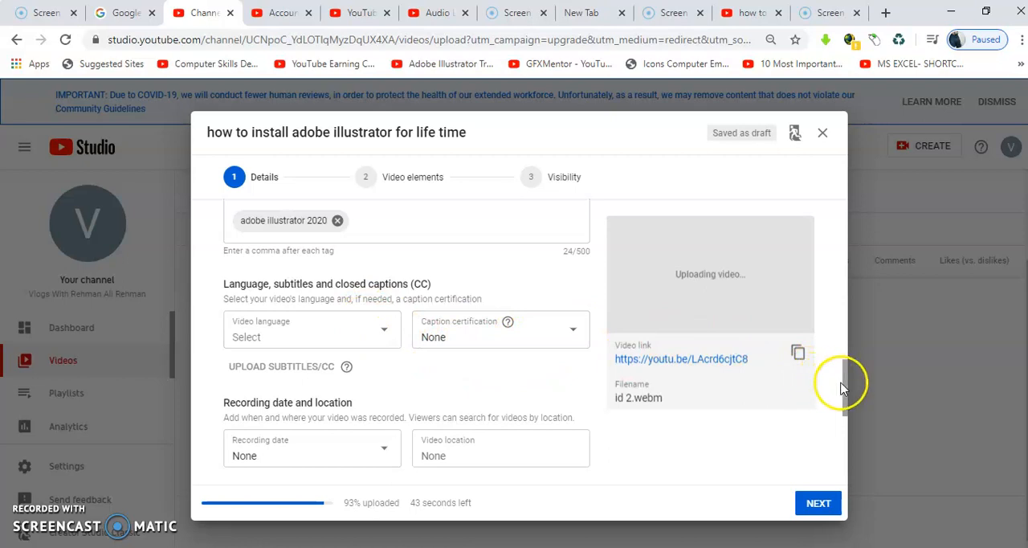
{"action": "scroll", "coordinate": [847, 394], "scroll_direction": "down", "scroll_amount": 3}
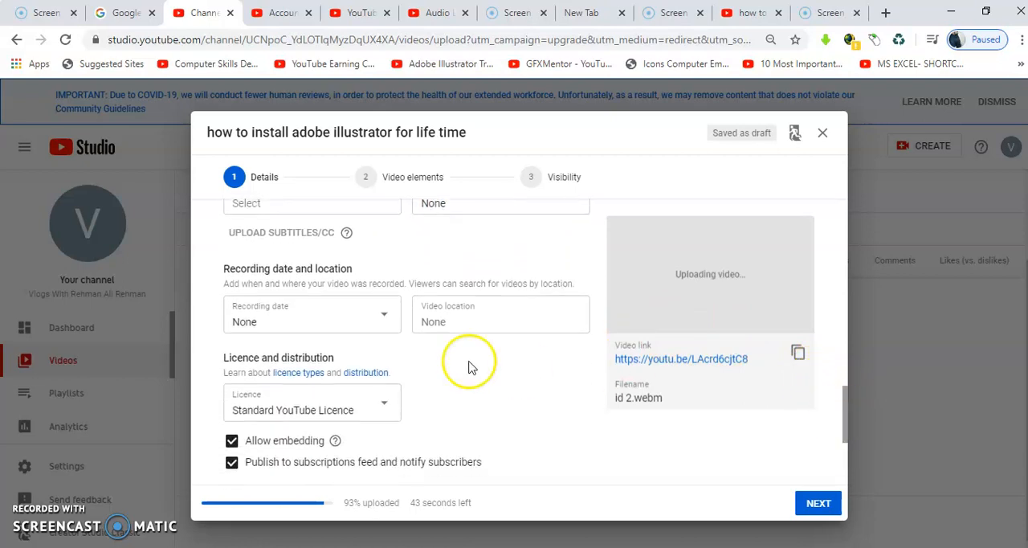
{"action": "left_click", "coordinate": [327, 323]}
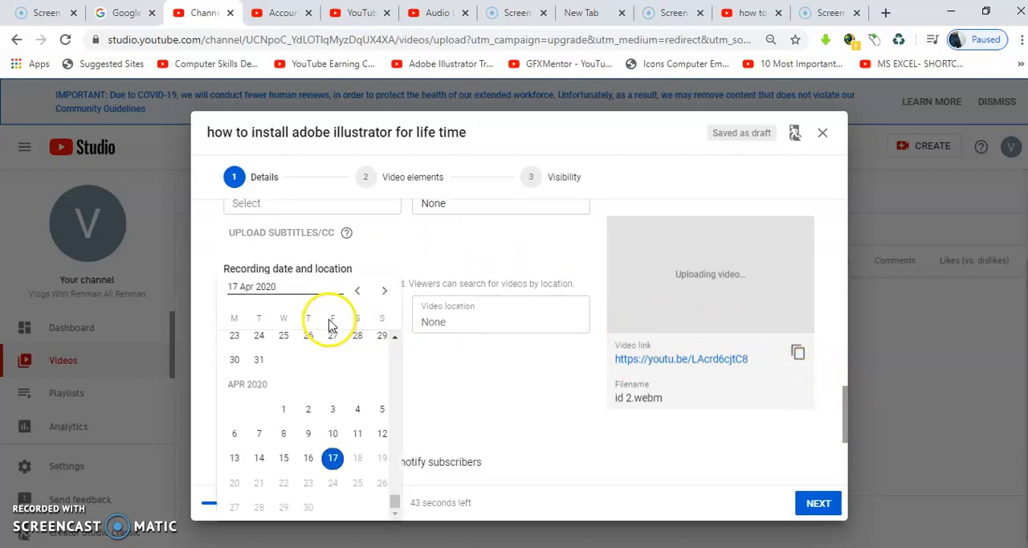
{"action": "left_click", "coordinate": [452, 315]}
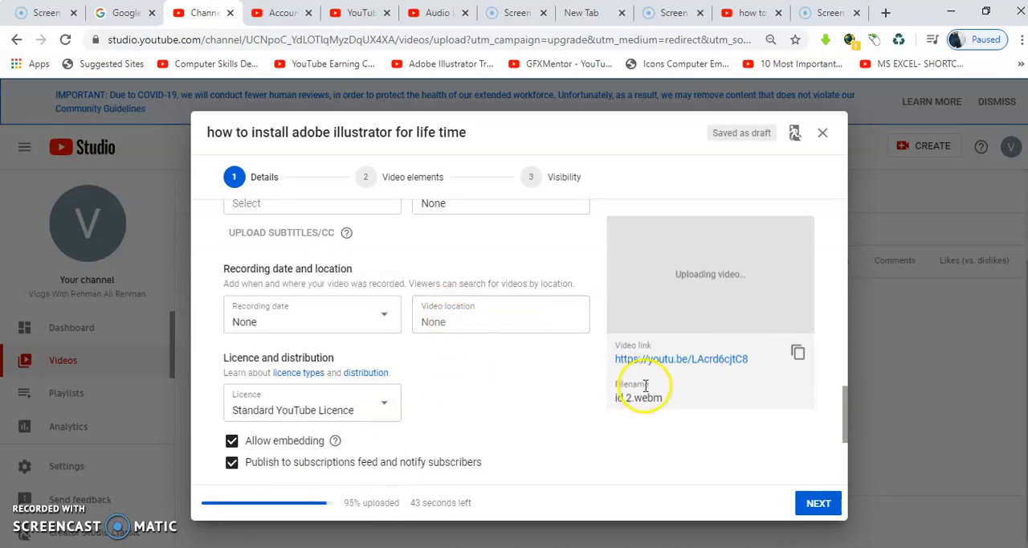
{"action": "left_click_drag", "start_coordinate": [848, 425], "coordinate": [848, 449]}
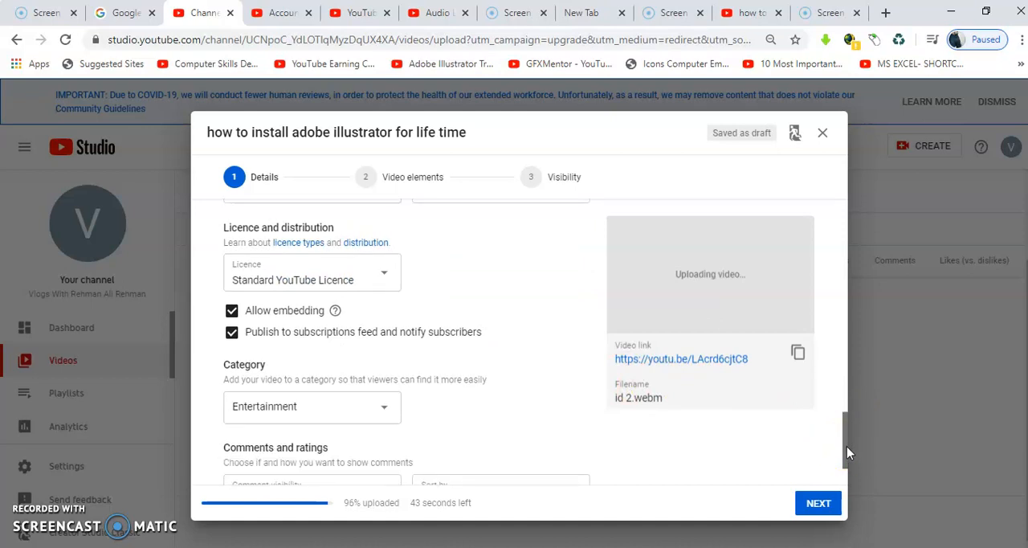
{"action": "left_click", "coordinate": [839, 472]}
{"action": "left_click_drag", "start_coordinate": [839, 472], "coordinate": [845, 486]}
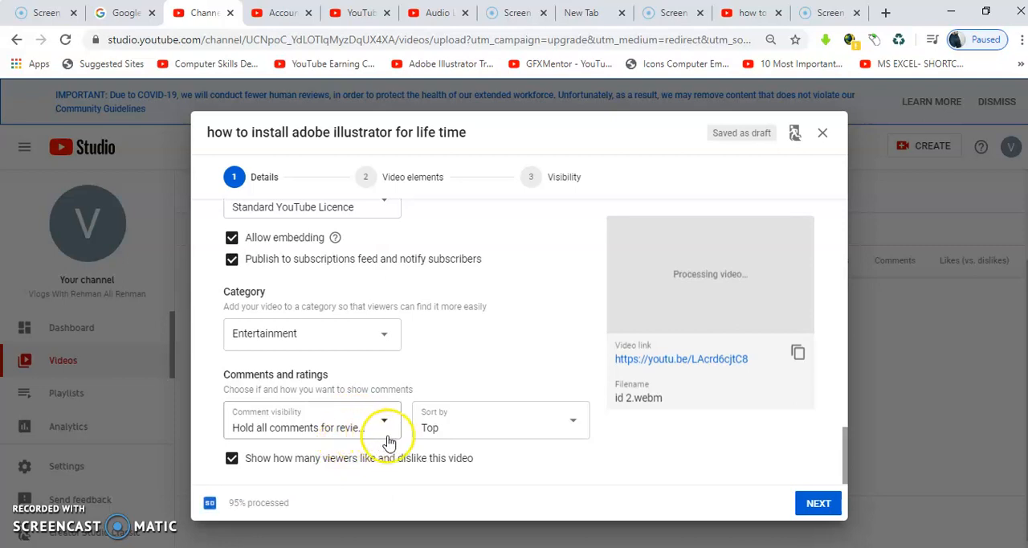
{"action": "left_click", "coordinate": [513, 434]}
{"action": "left_click", "coordinate": [515, 434]}
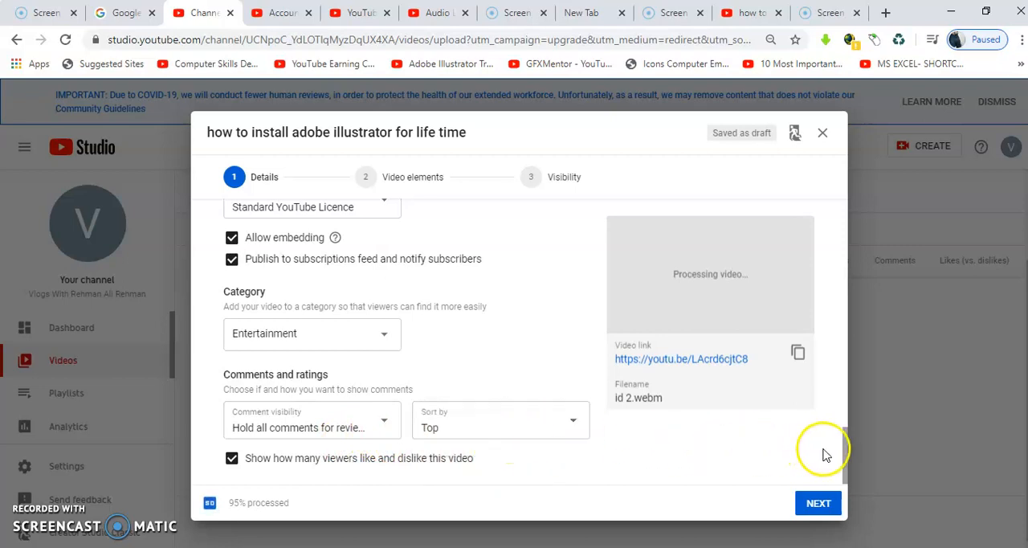
- Proceed to the video elements and add a Subscribe element to a new end screen
{"action": "left_click", "coordinate": [809, 507]}
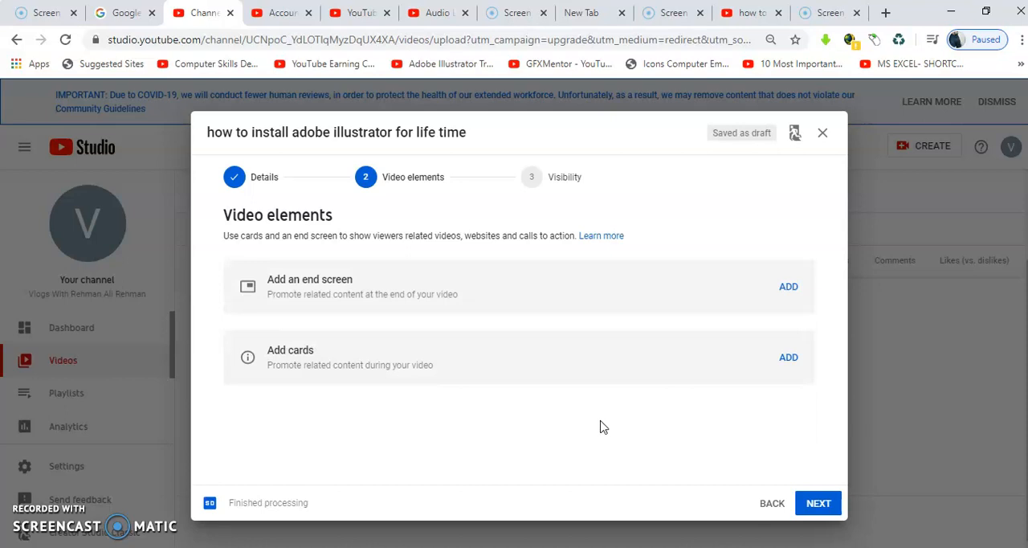
{"action": "left_click", "coordinate": [790, 290]}
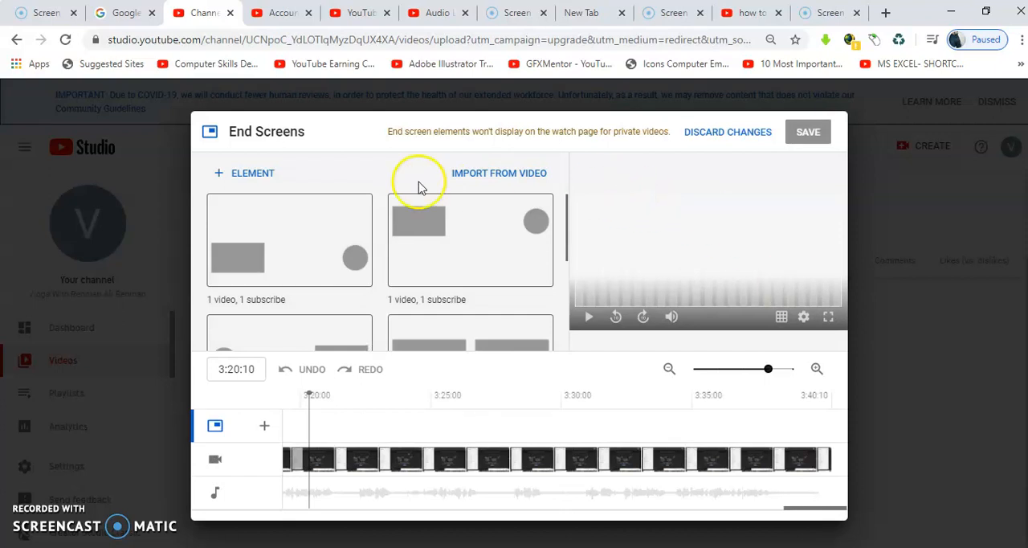
{"action": "left_click", "coordinate": [255, 182]}
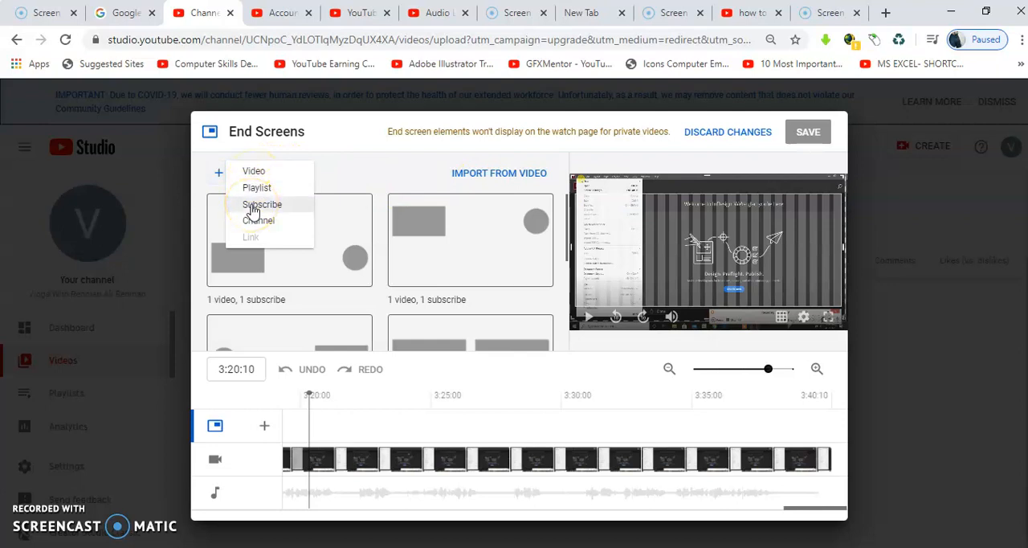
{"action": "left_click", "coordinate": [253, 209]}
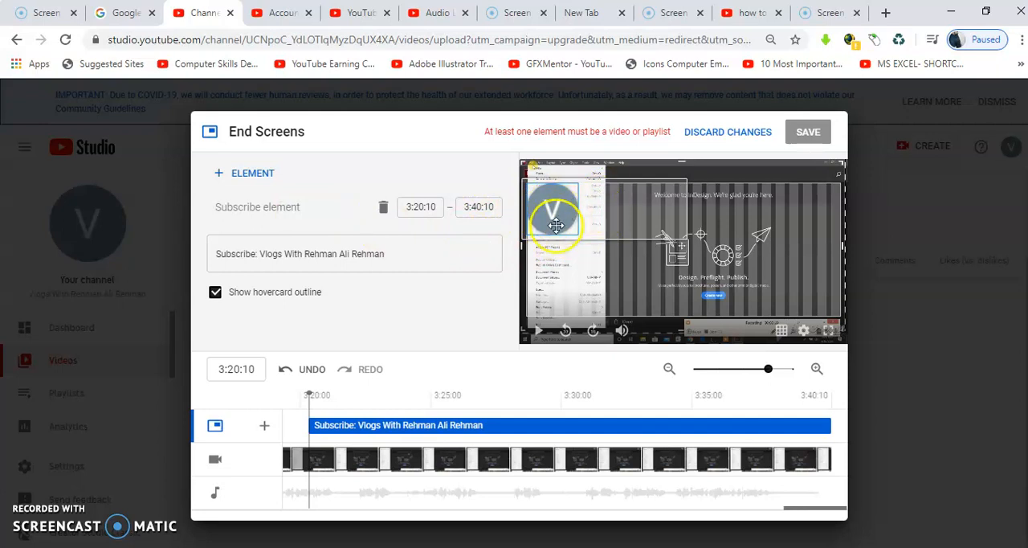
{"action": "left_click", "coordinate": [249, 173]}
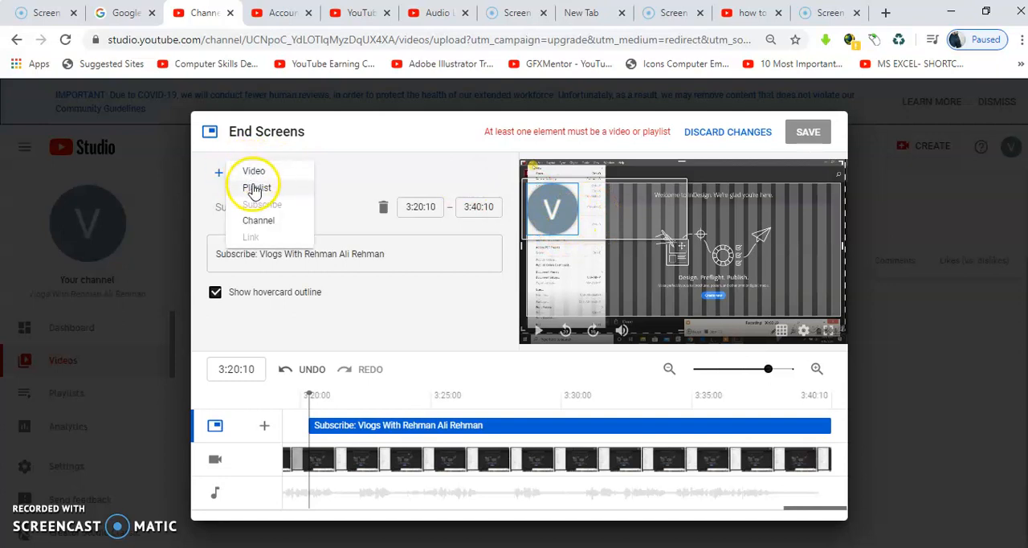
{"action": "left_click", "coordinate": [256, 189]}
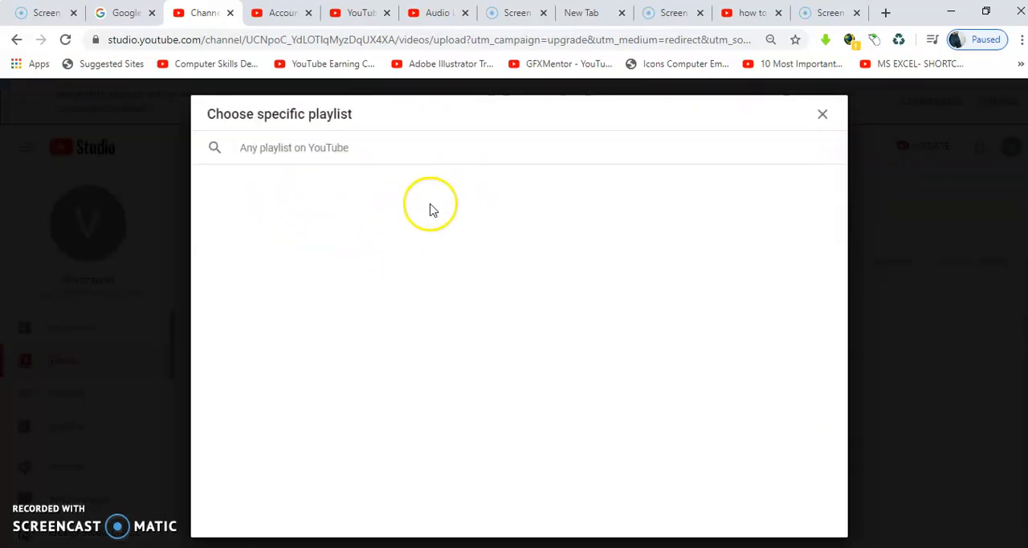
{"action": "left_click", "coordinate": [824, 117]}
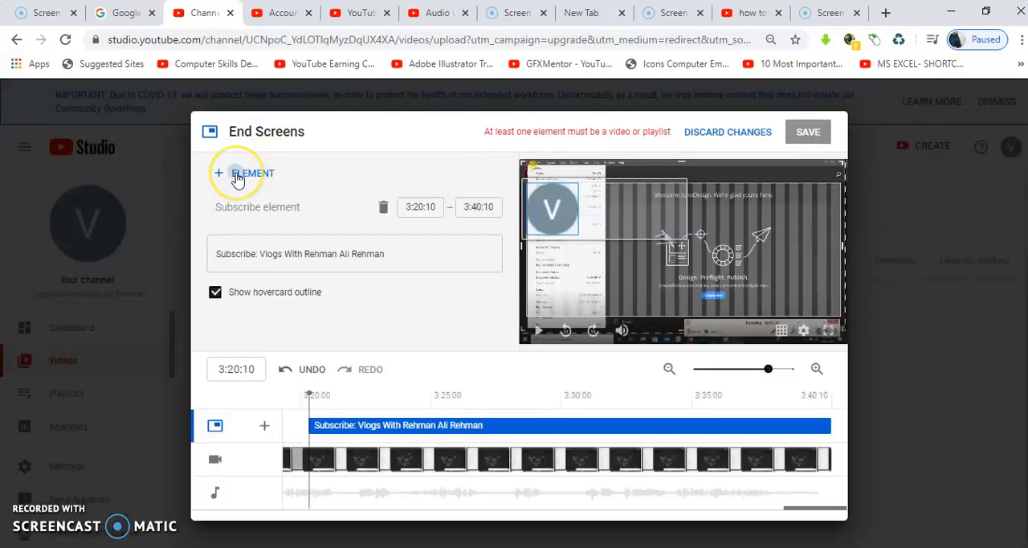
- Add two video elements to the end screen, Most recent upload and Best for viewer, and save the end screen
{"action": "left_click", "coordinate": [237, 180]}
{"action": "left_click", "coordinate": [249, 171]}
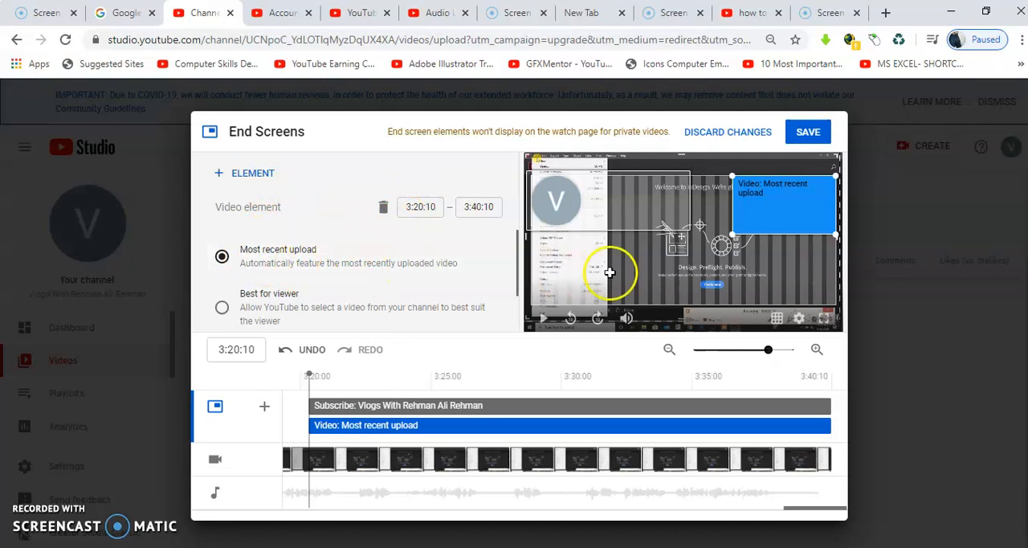
{"action": "left_click", "coordinate": [262, 177]}
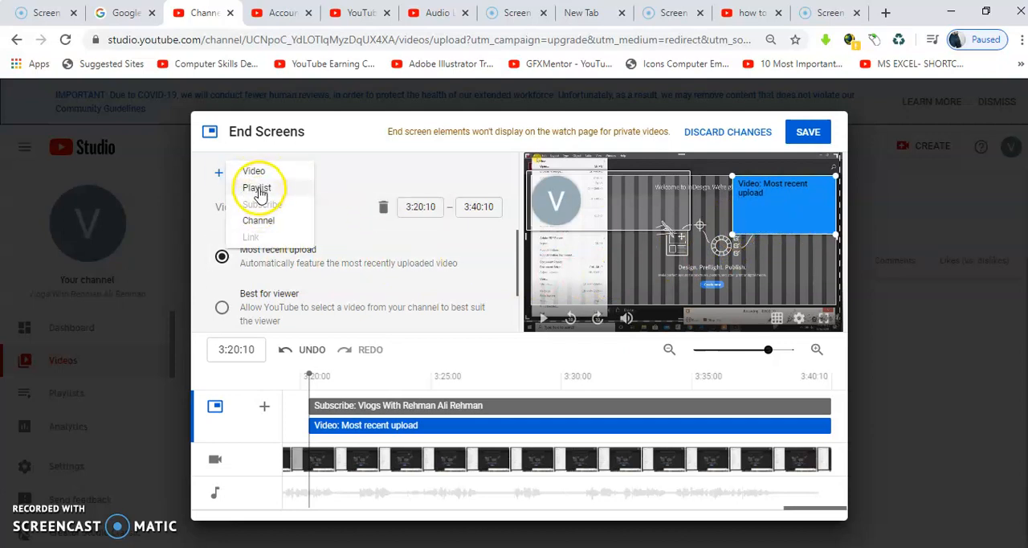
{"action": "left_click", "coordinate": [255, 172]}
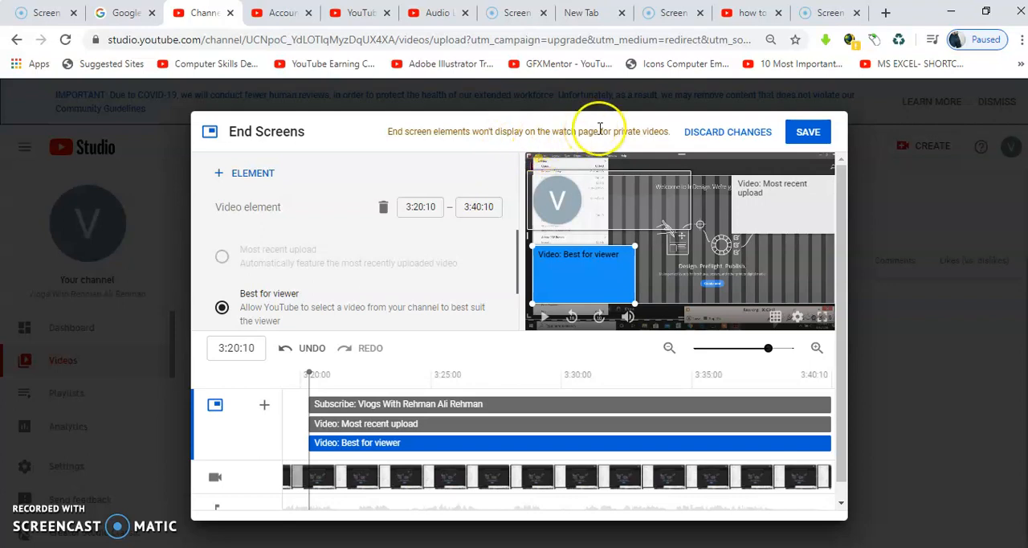
{"action": "left_click", "coordinate": [804, 142]}
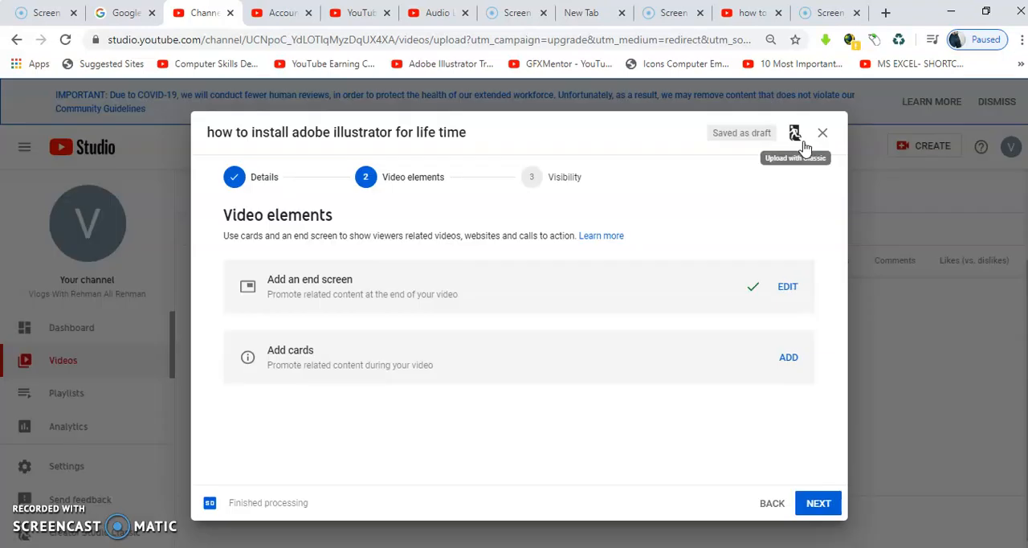
- Open the video's card editor, look at the options for a video or playlist card, and cancel the card
{"action": "left_click", "coordinate": [790, 362]}
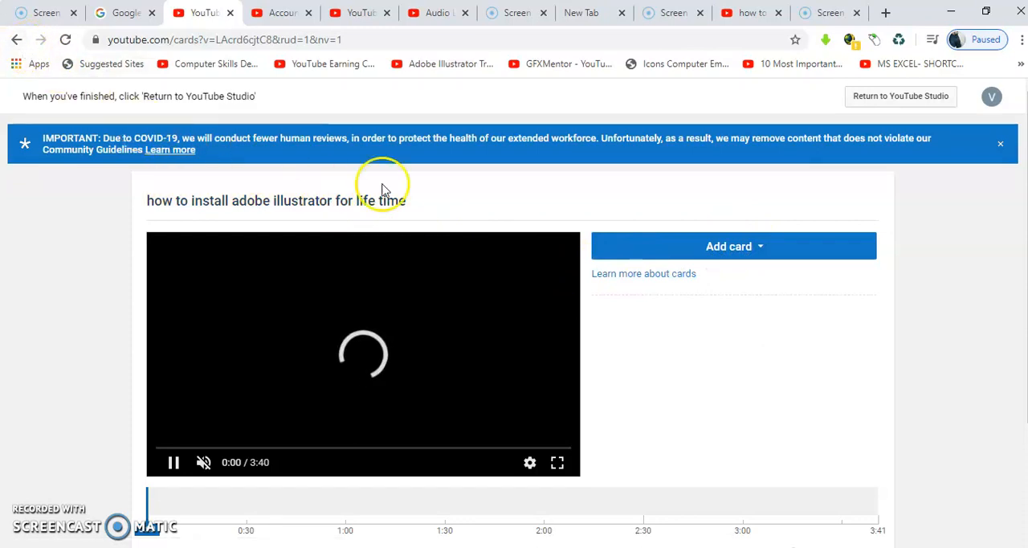
{"action": "left_click", "coordinate": [732, 253]}
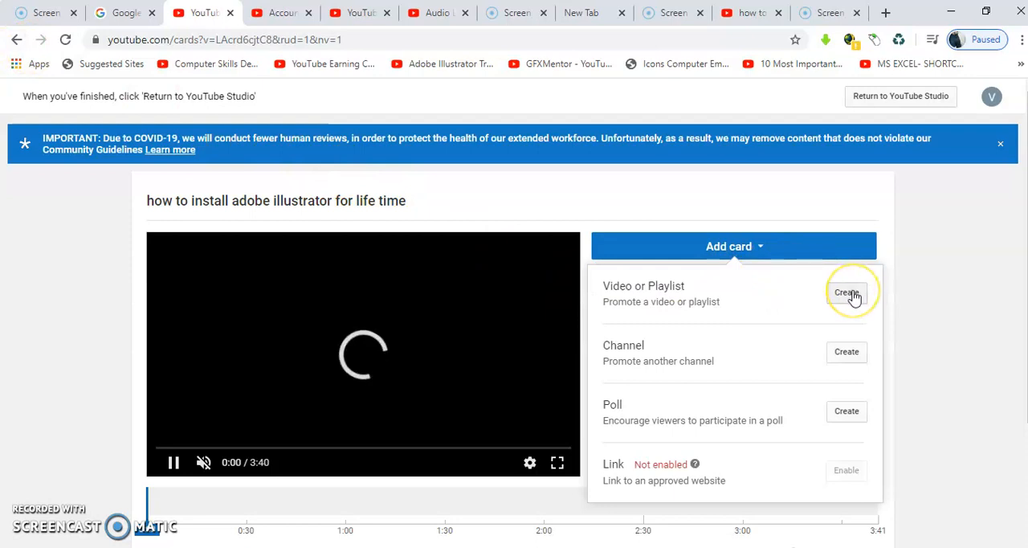
{"action": "left_click", "coordinate": [850, 294]}
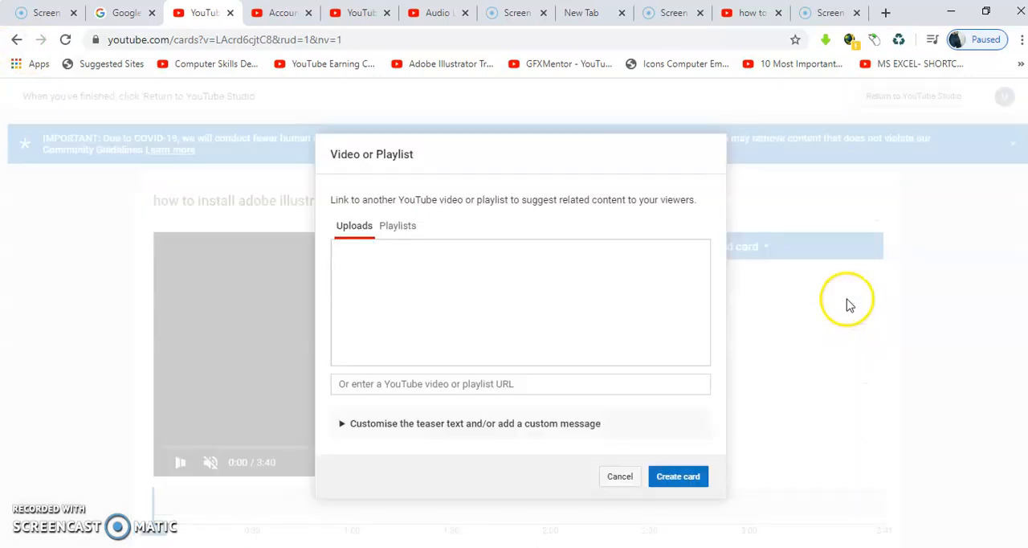
{"action": "left_click", "coordinate": [617, 476]}
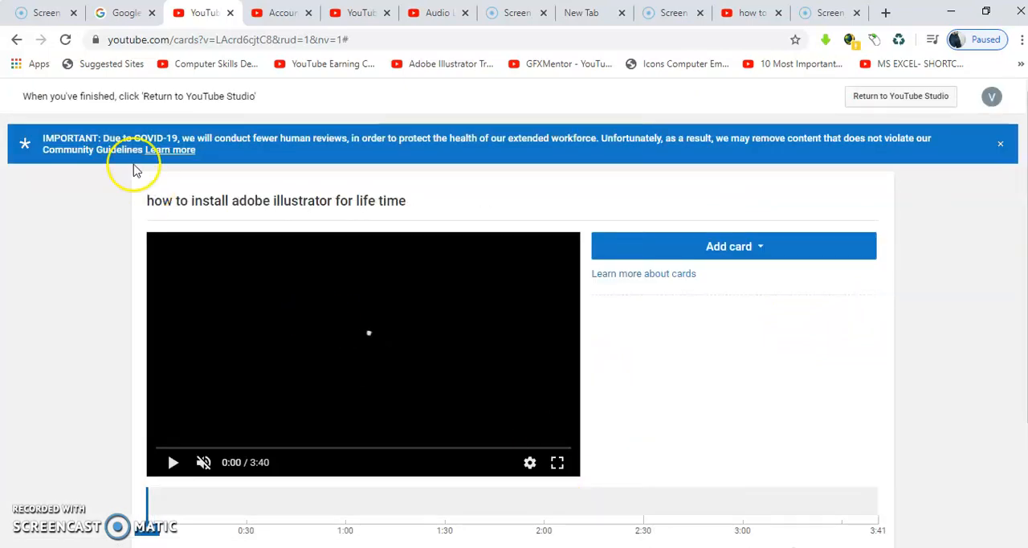
- Go back from the card editor to the Studio upload page, check the account verification page, and return to the upload
{"action": "left_click", "coordinate": [15, 40]}
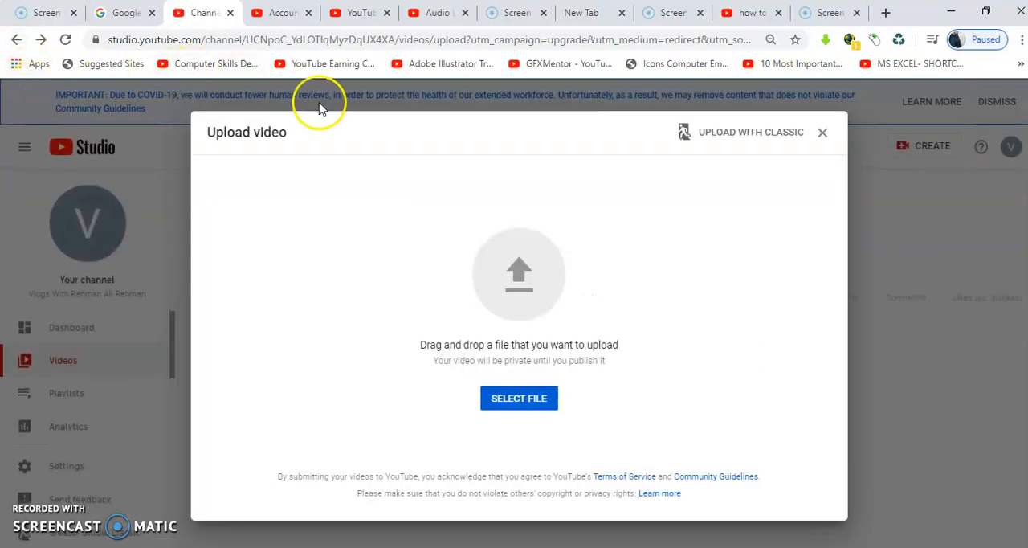
{"action": "left_click", "coordinate": [278, 22]}
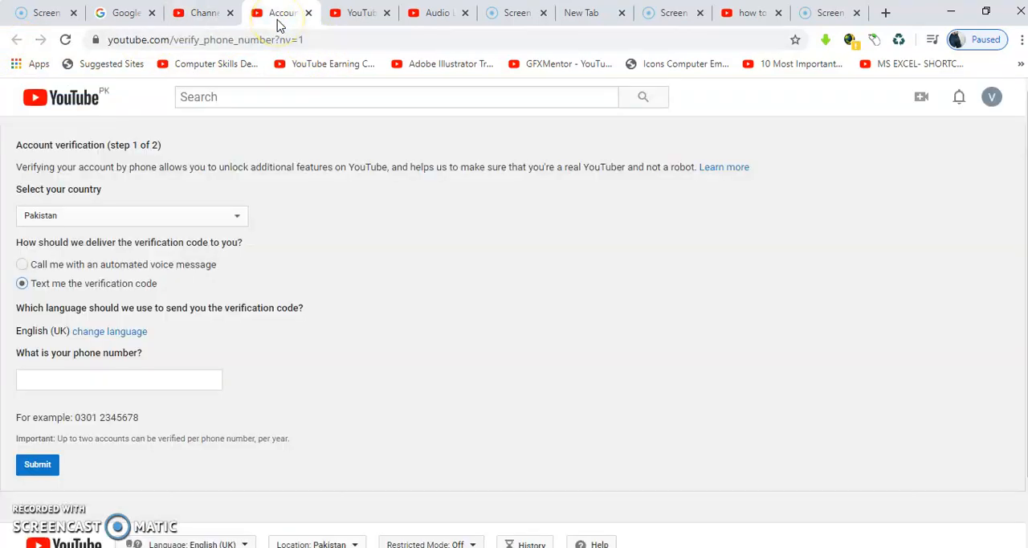
{"action": "left_click", "coordinate": [206, 14]}
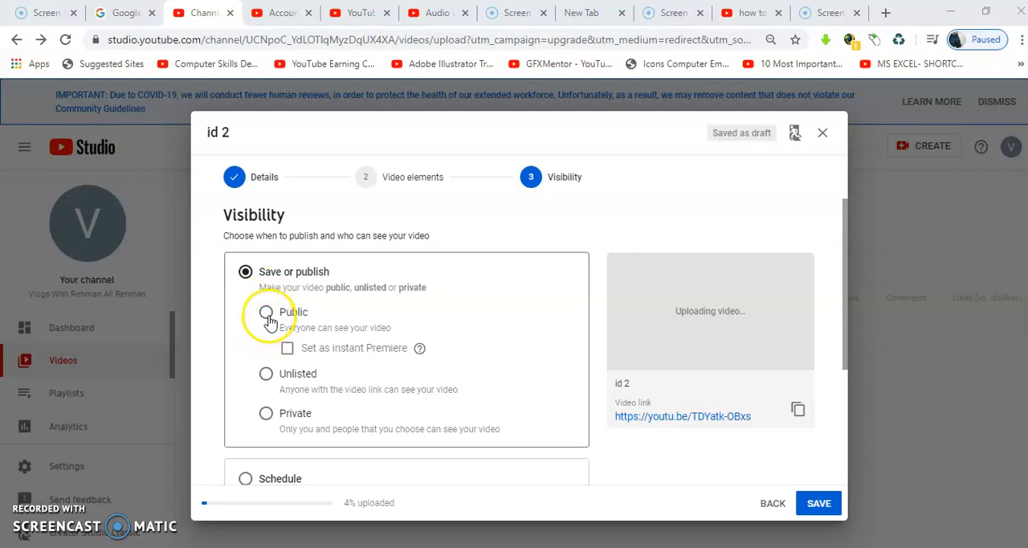
- Choose Public visibility for the video, and switch to scheduling its release for 18 Apr 2020 at 00:00
{"action": "left_click", "coordinate": [266, 313]}
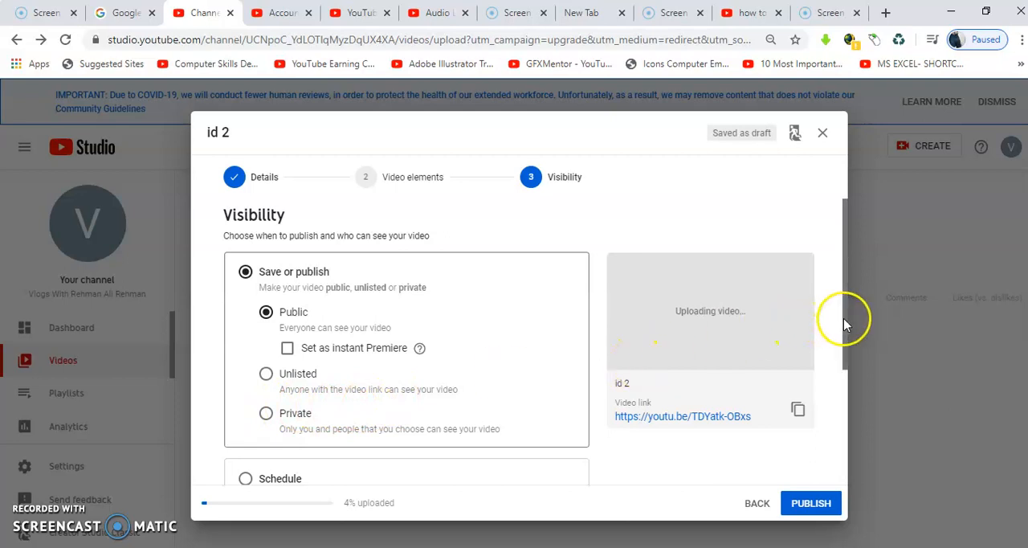
{"action": "left_click_drag", "start_coordinate": [843, 344], "coordinate": [843, 415]}
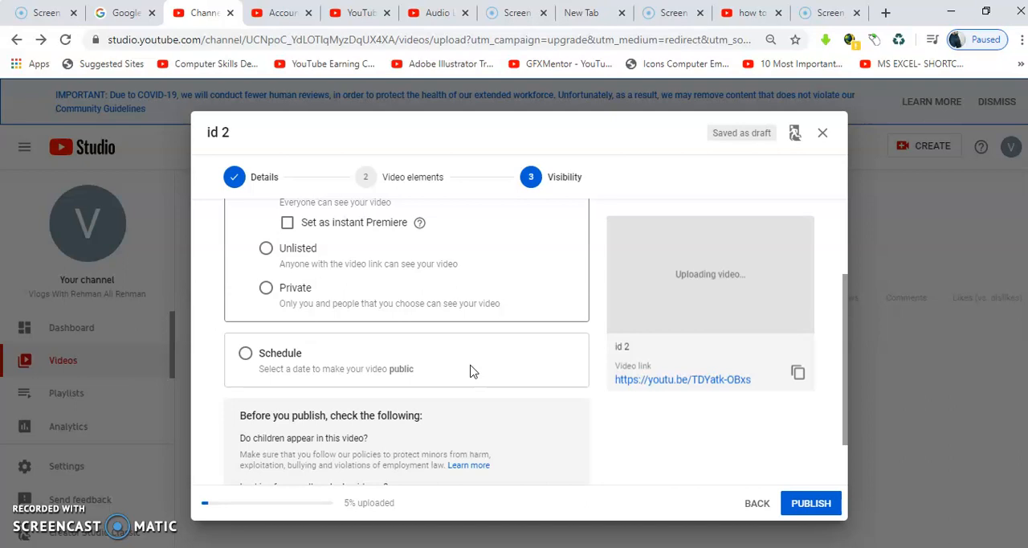
{"action": "left_click", "coordinate": [246, 353]}
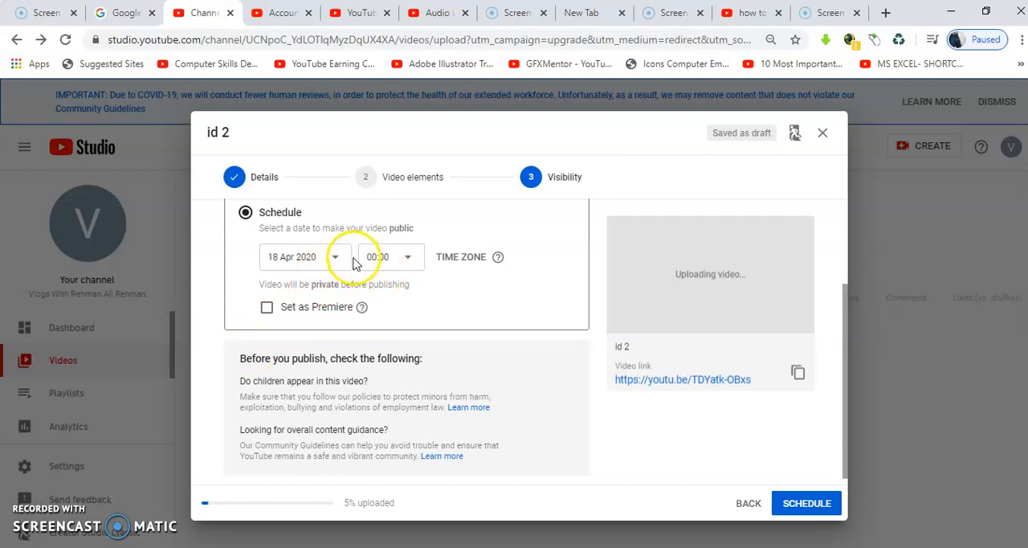
{"action": "left_click", "coordinate": [322, 262]}
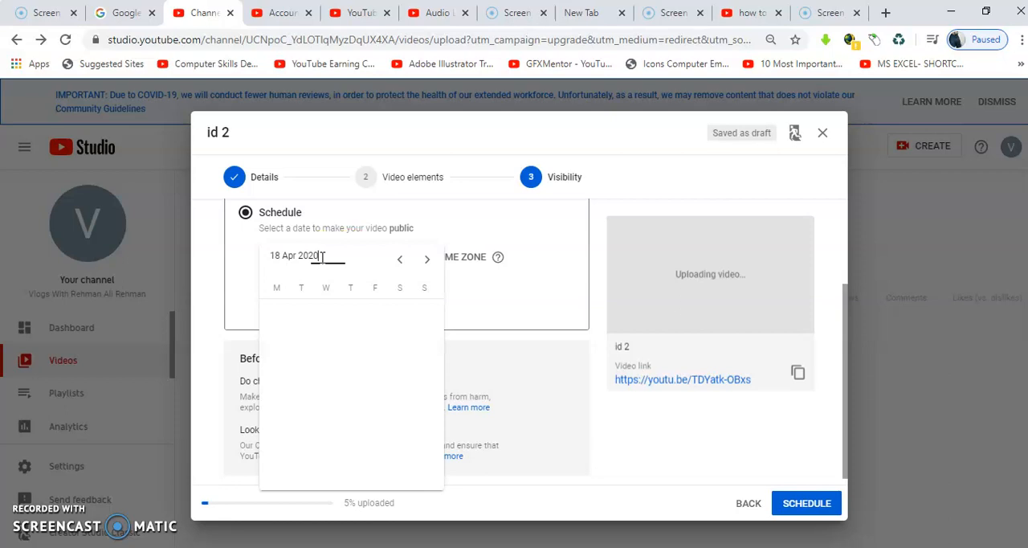
{"action": "left_click", "coordinate": [399, 390]}
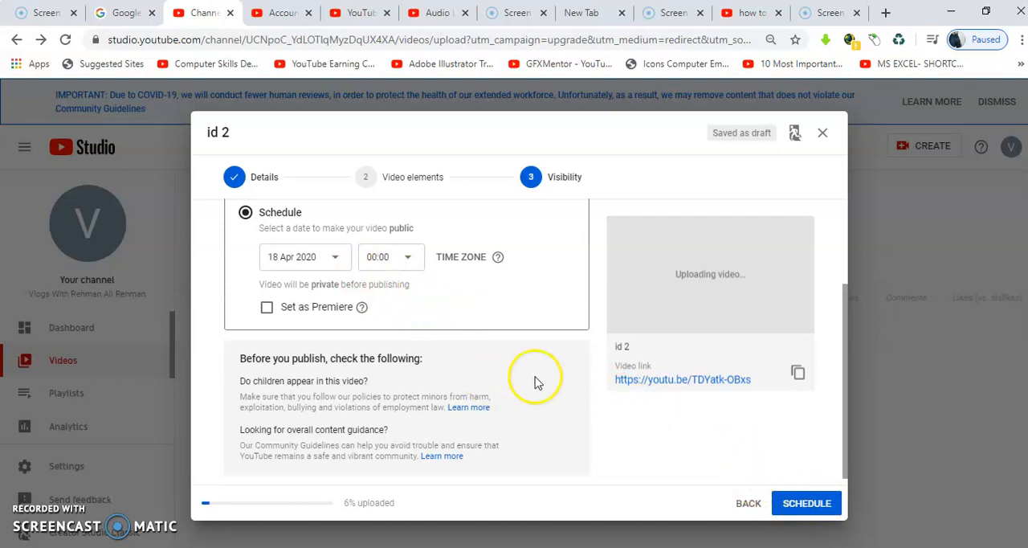
- Go back to the video elements page, return to visibility and review the Schedule settings
{"action": "left_click", "coordinate": [740, 513]}
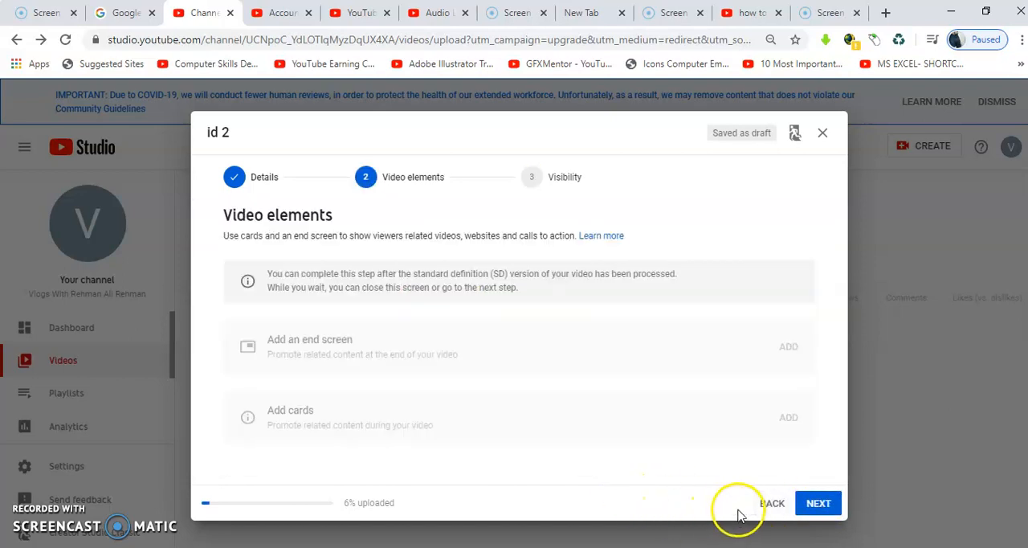
{"action": "left_click", "coordinate": [531, 176]}
{"action": "left_click_drag", "start_coordinate": [846, 309], "coordinate": [847, 425]}
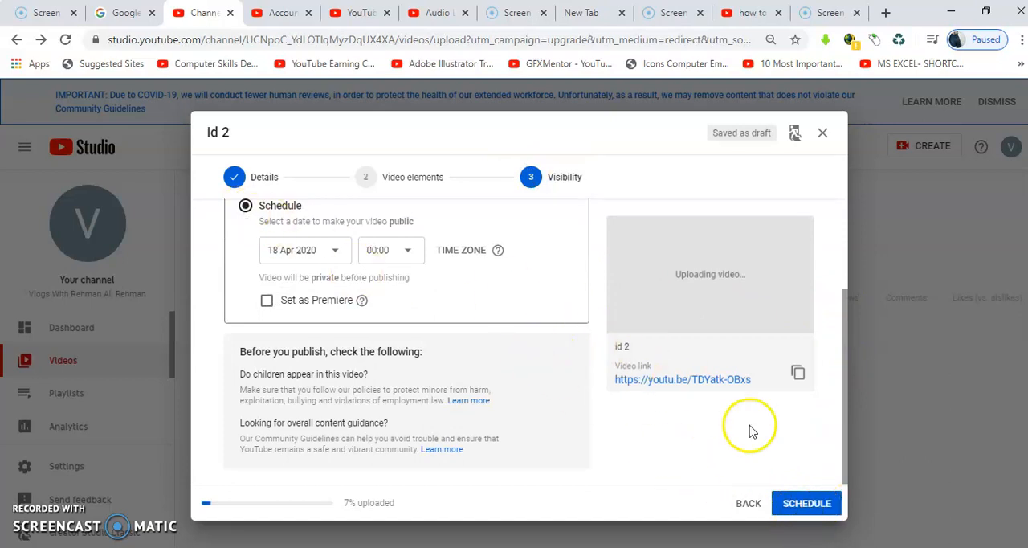
{"action": "left_click_drag", "start_coordinate": [844, 432], "coordinate": [851, 373]}
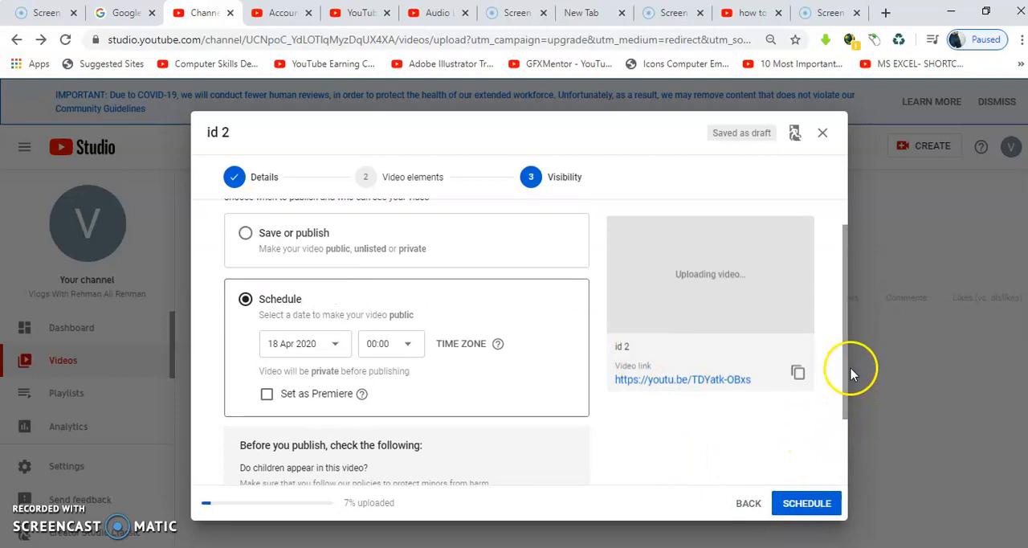
{"action": "left_click", "coordinate": [250, 300]}
- Revisit the video elements page, and switch the video's visibility to Save or publish as Private
{"action": "left_click", "coordinate": [747, 503]}
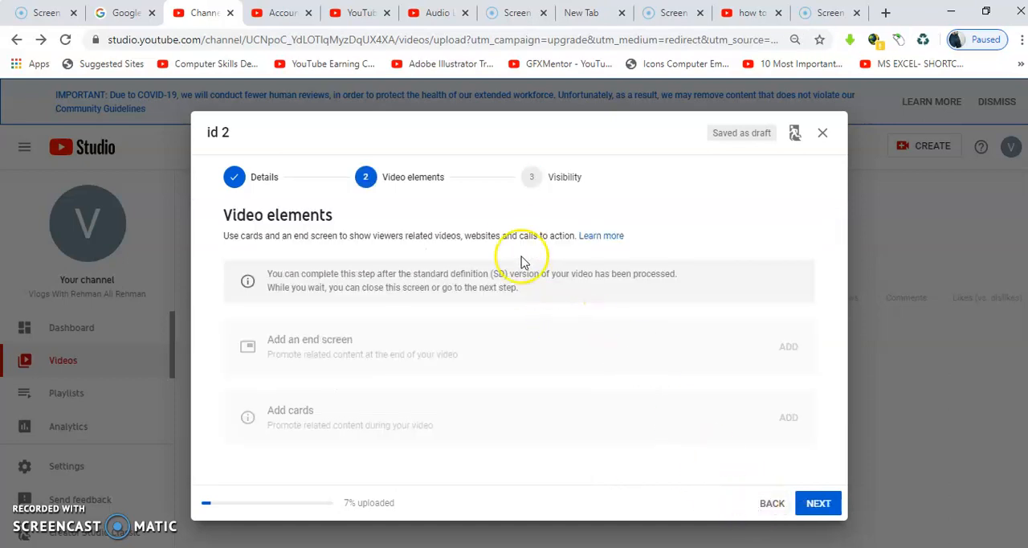
{"action": "left_click", "coordinate": [531, 179]}
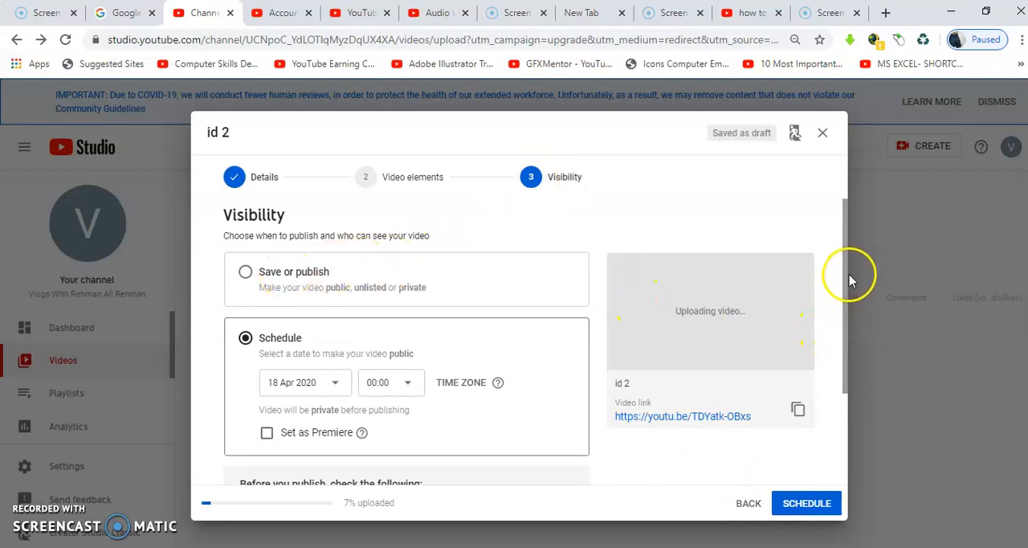
{"action": "left_click", "coordinate": [243, 274]}
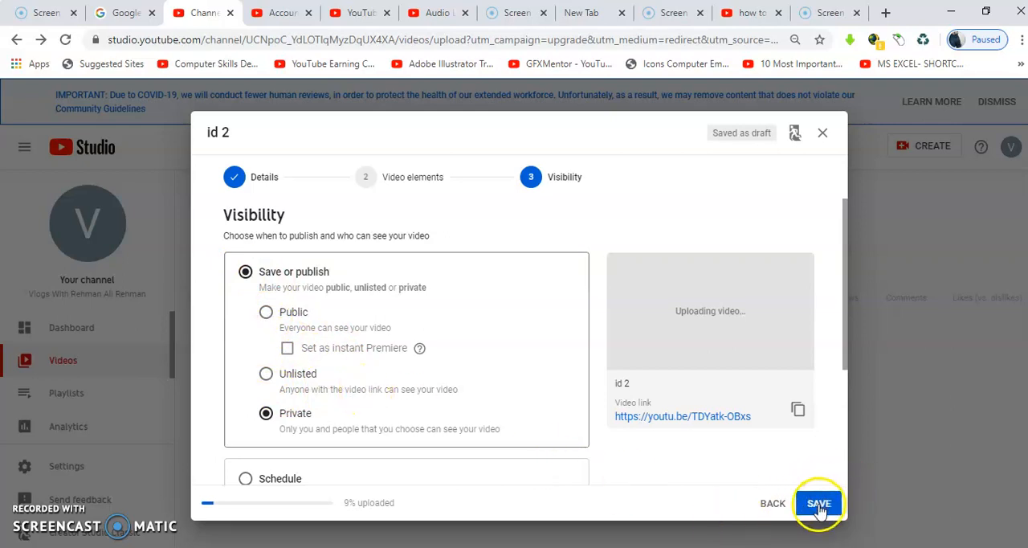
- Return to the video's details page and close the upload dialog to leave it as a draft
{"action": "left_click", "coordinate": [773, 503]}
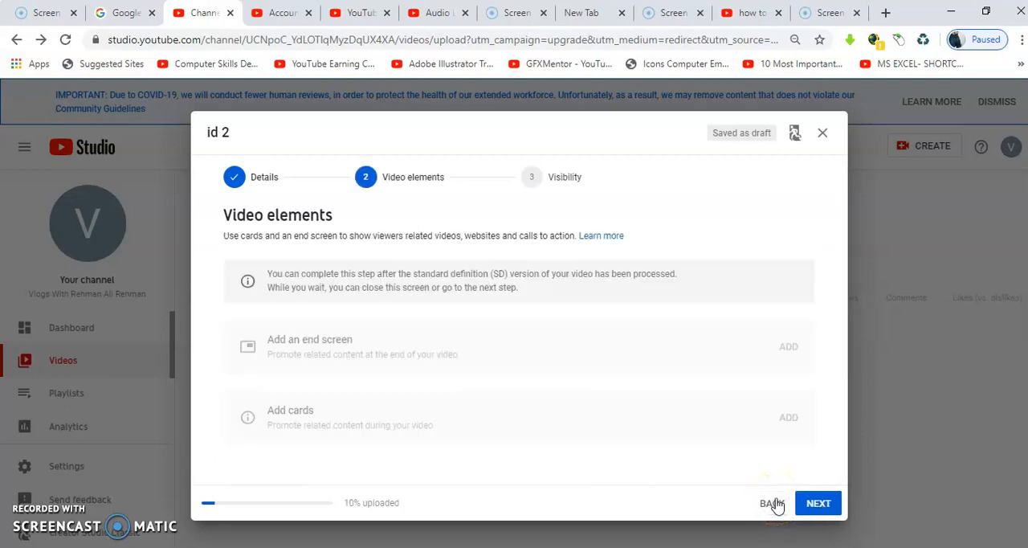
{"action": "left_click", "coordinate": [775, 503]}
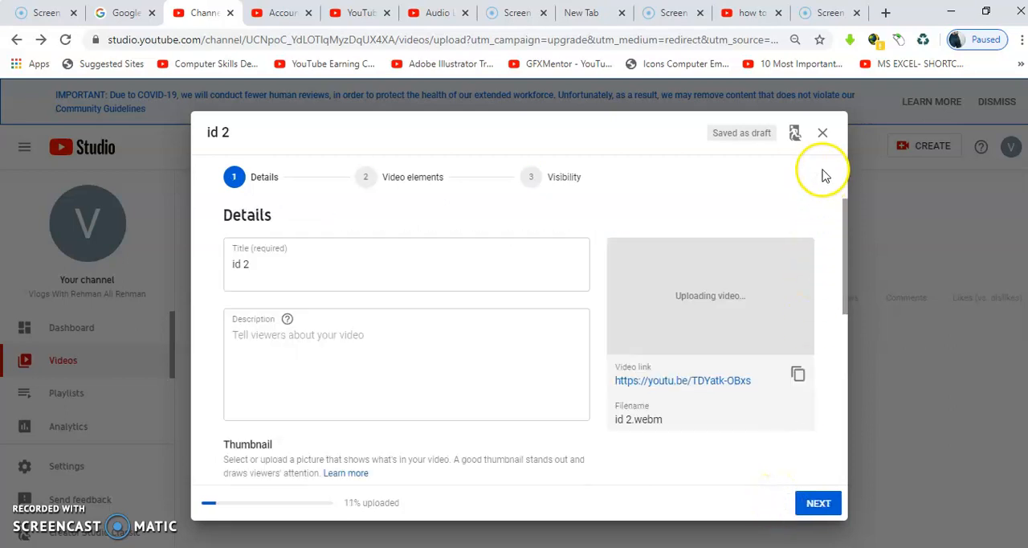
{"action": "left_click", "coordinate": [823, 133]}
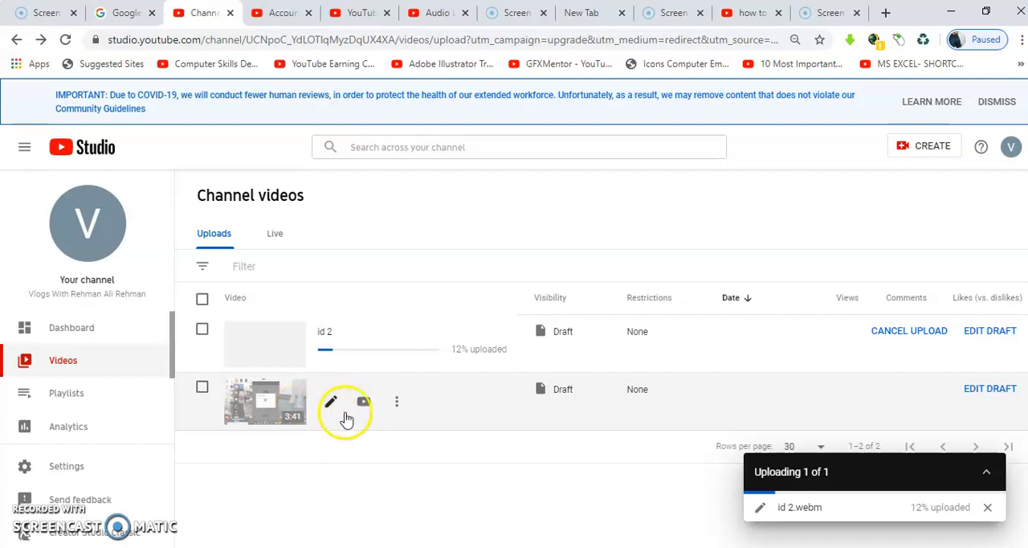
- Permanently delete the draft video "how to install adobe illustrator for life time", acknowledging that deletion cannot be undone
{"action": "left_click", "coordinate": [396, 408]}
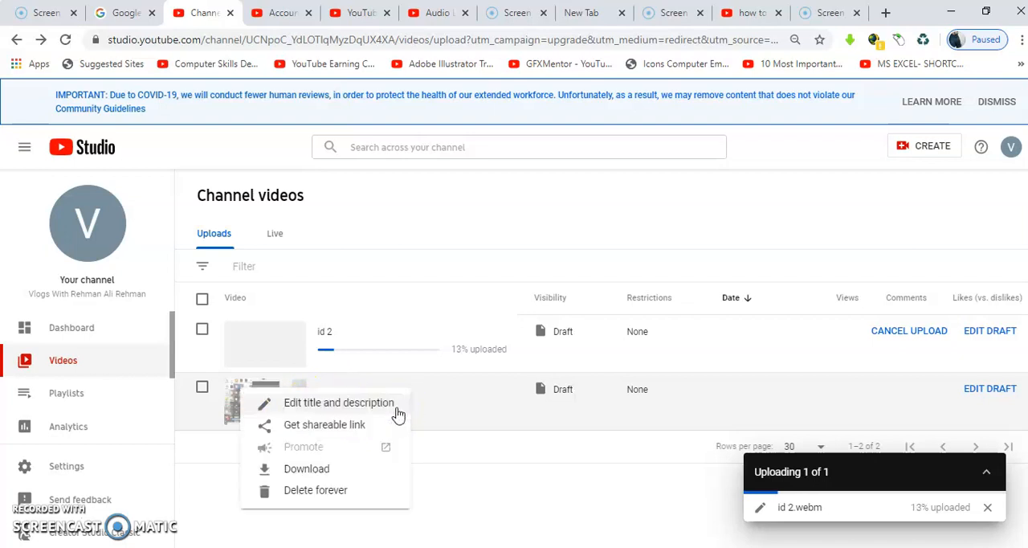
{"action": "left_click", "coordinate": [333, 489]}
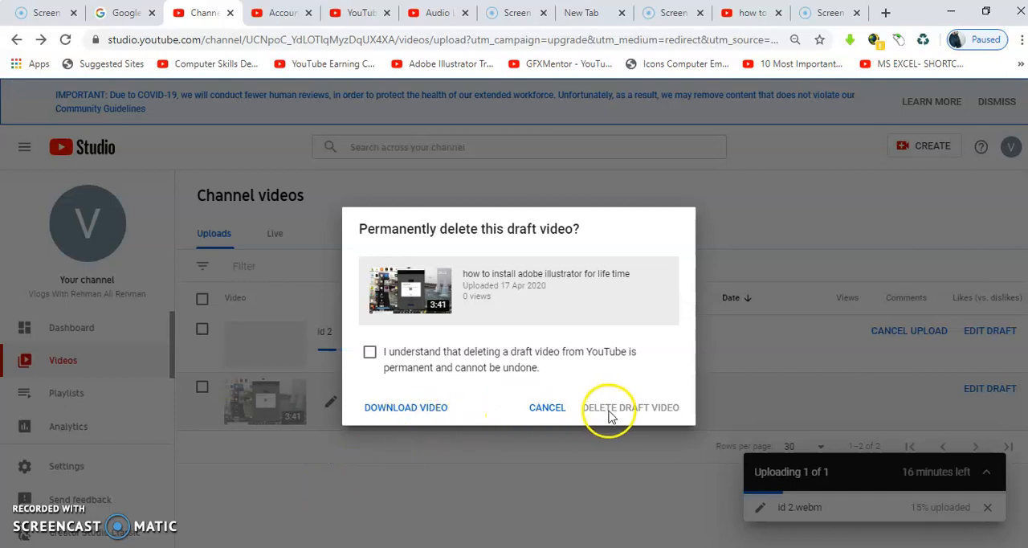
{"action": "left_click", "coordinate": [371, 353]}
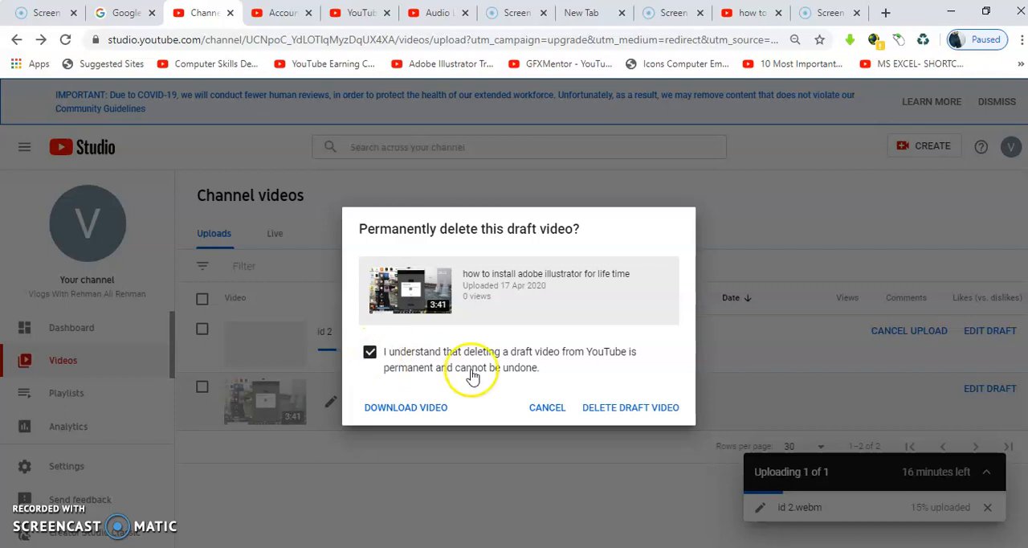
{"action": "left_click", "coordinate": [614, 411]}
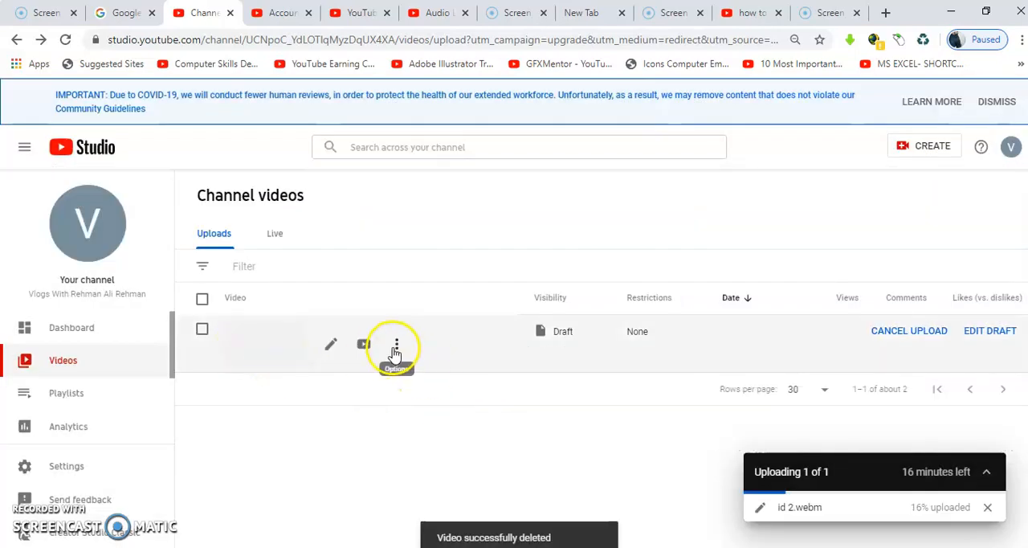
{"action": "left_click", "coordinate": [395, 351]}
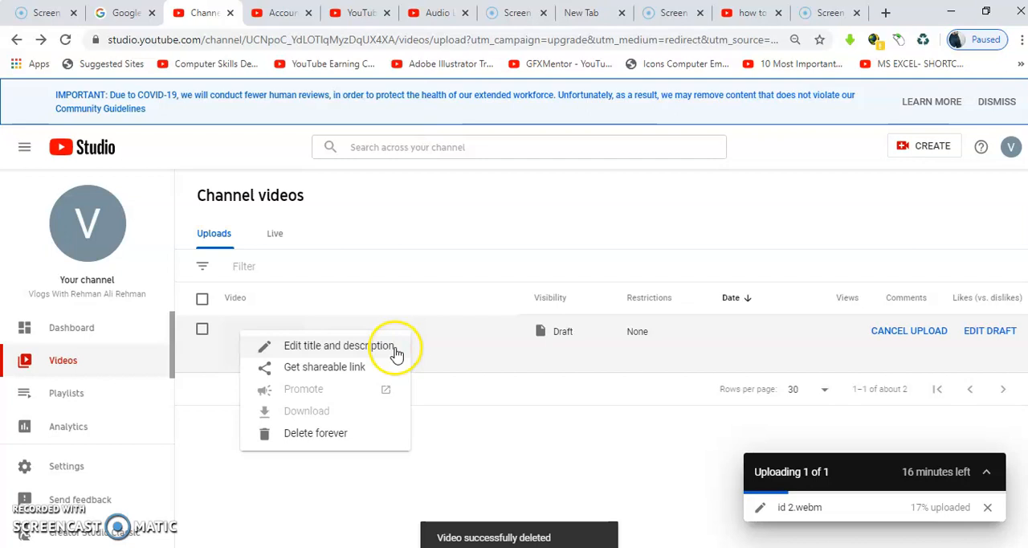
{"action": "left_click", "coordinate": [356, 437]}
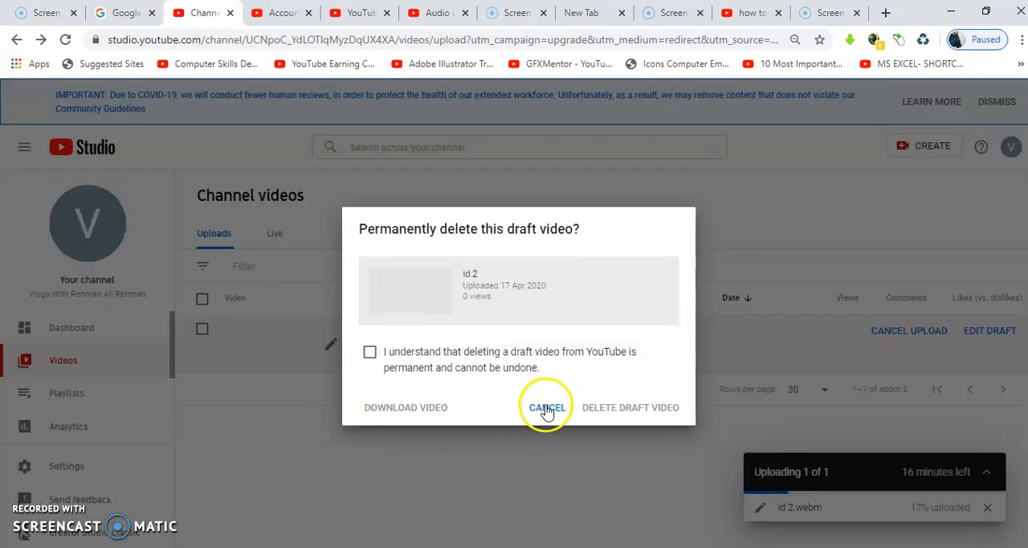
{"action": "left_click", "coordinate": [547, 408]}
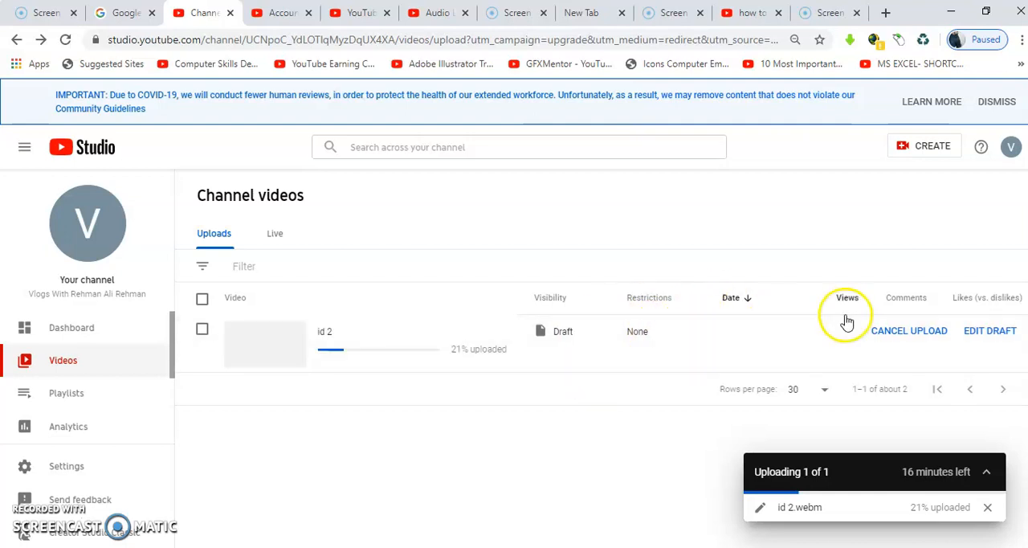
- Cancel the running upload of the video "id 2" and confirm the cancellation
{"action": "left_click", "coordinate": [901, 329]}
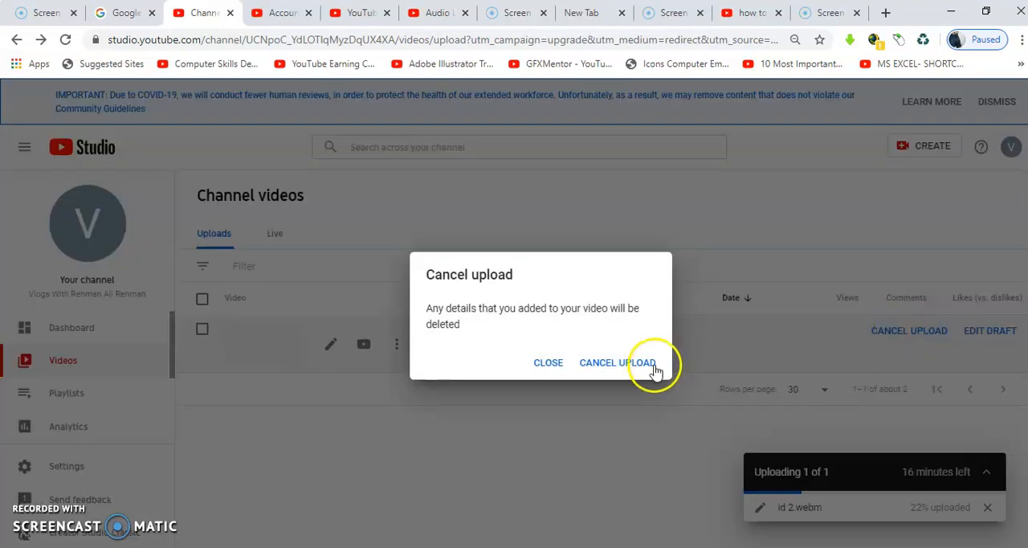
{"action": "left_click", "coordinate": [625, 367]}
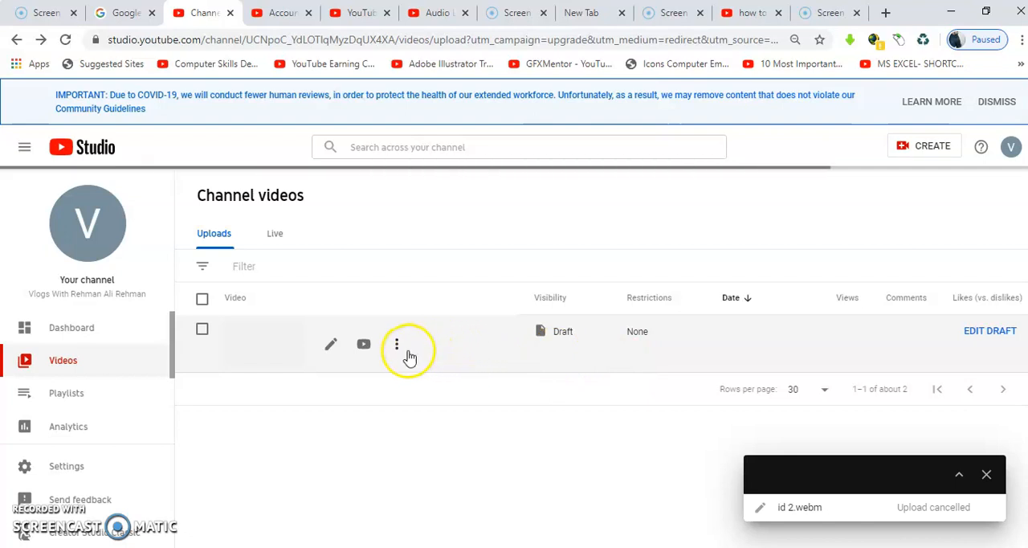